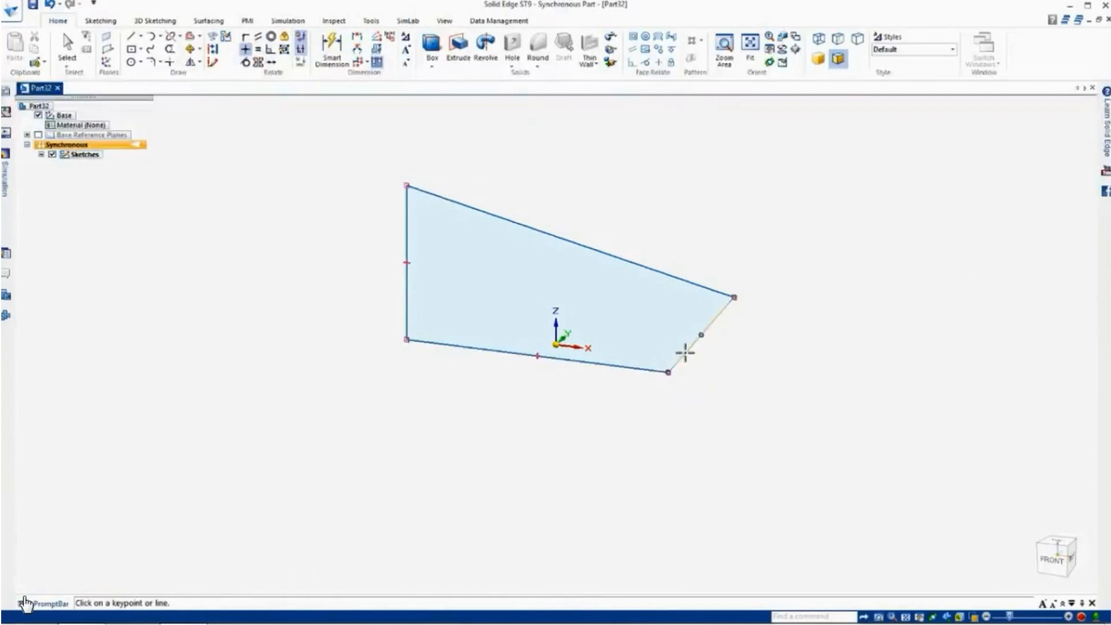
Constrain the quadrilateral's slanted short side to be vertical and orient the sketch to the front view.
{"action": "left_click", "coordinate": [685, 352]}
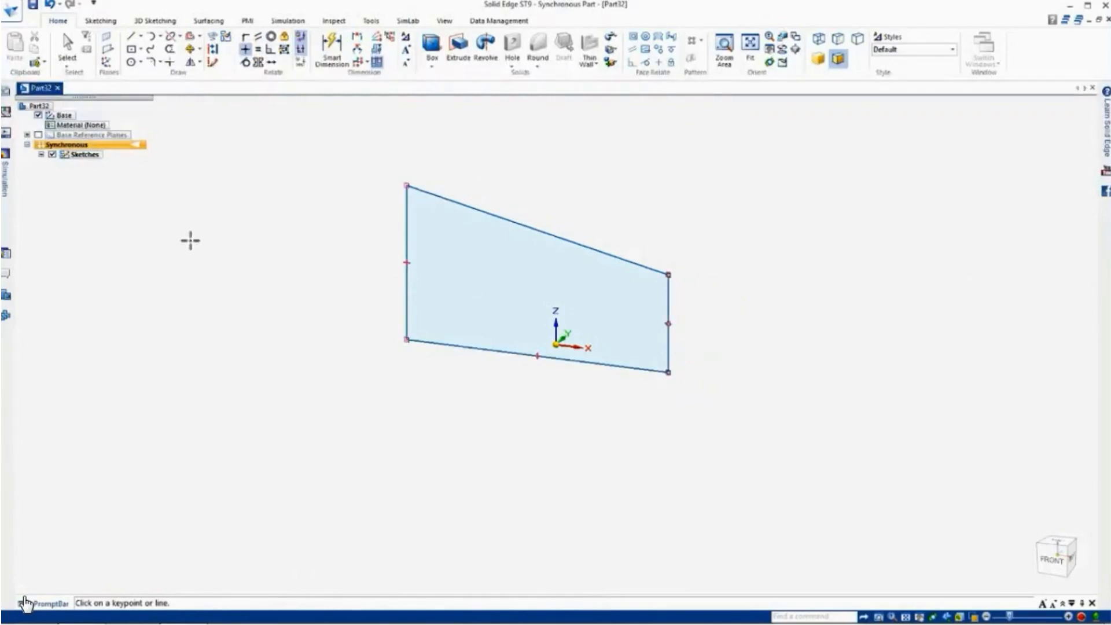
{"action": "mouse_move", "coordinate": [591, 472]}
{"action": "middle_mouse_down"}
{"action": "mouse_move", "coordinate": [570, 463]}
{"action": "mouse_move", "coordinate": [466, 486]}
{"action": "mouse_move", "coordinate": [573, 524]}
{"action": "mouse_move", "coordinate": [509, 401]}
{"action": "mouse_move", "coordinate": [590, 419]}
{"action": "mouse_move", "coordinate": [513, 477]}
{"action": "mouse_move", "coordinate": [508, 463]}
{"action": "mouse_move", "coordinate": [573, 478]}
{"action": "mouse_move", "coordinate": [560, 493]}
{"action": "mouse_move", "coordinate": [579, 500]}
{"action": "middle_mouse_up"}
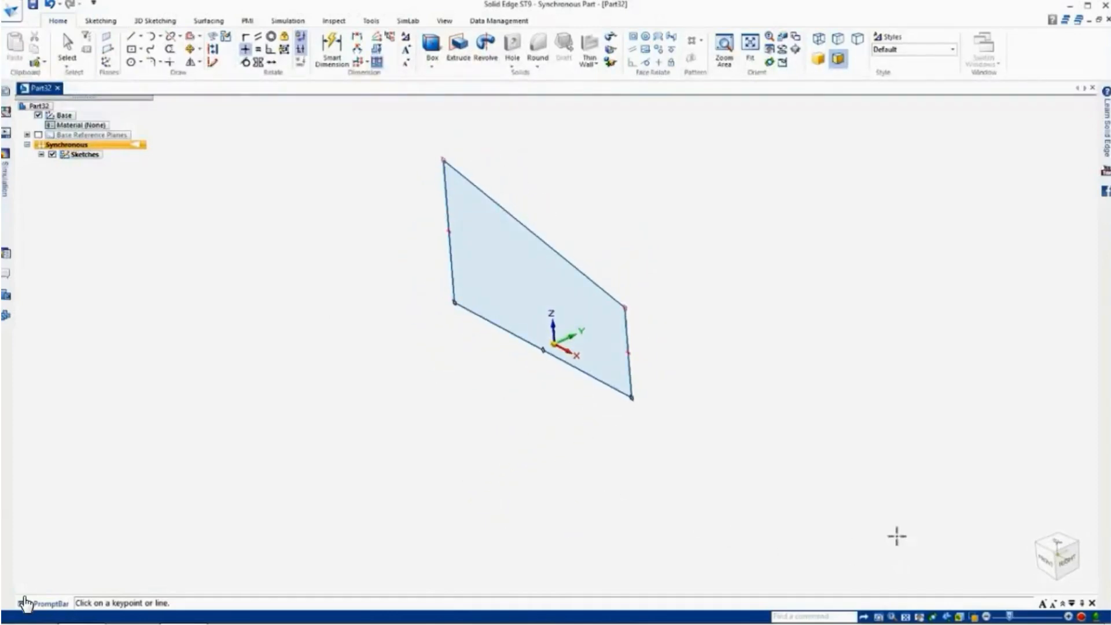
{"action": "mouse_move", "coordinate": [1055, 556]}
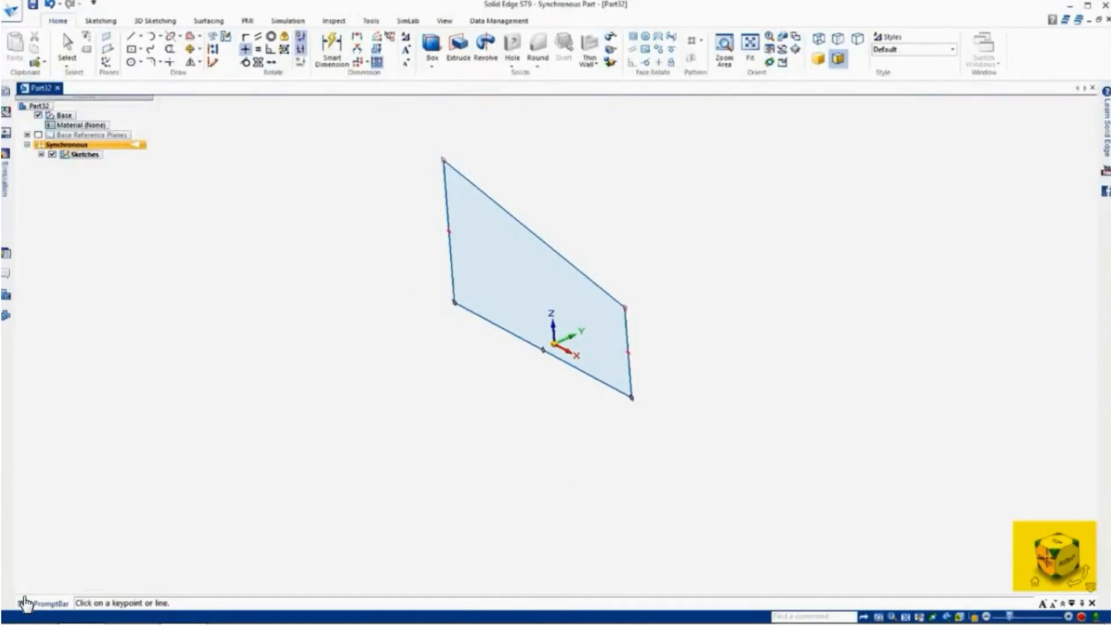
{"action": "left_click", "coordinate": [1046, 557]}
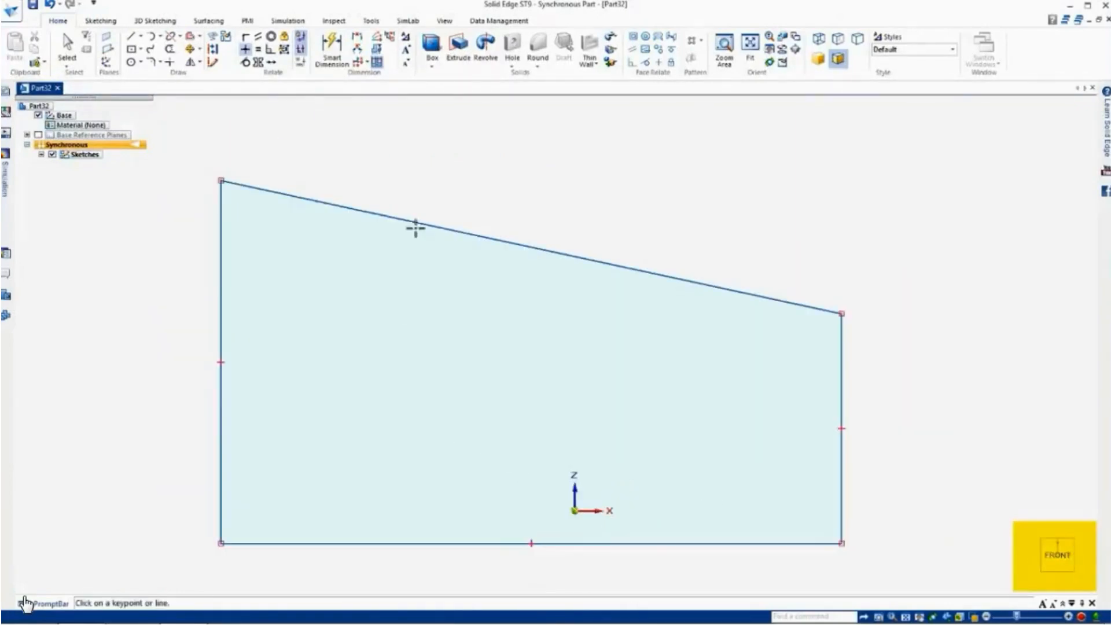
Move the sloped top line of the sketch straight down toward the bottom edge, keeping its slope.
{"action": "left_click", "coordinate": [67, 46]}
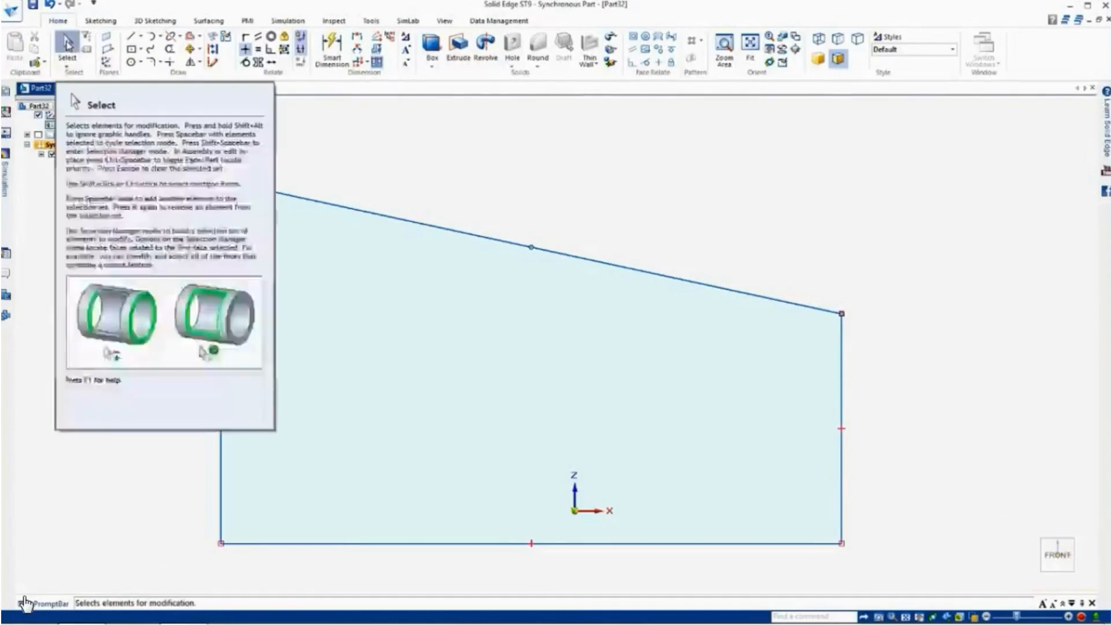
{"action": "left_click", "coordinate": [460, 234]}
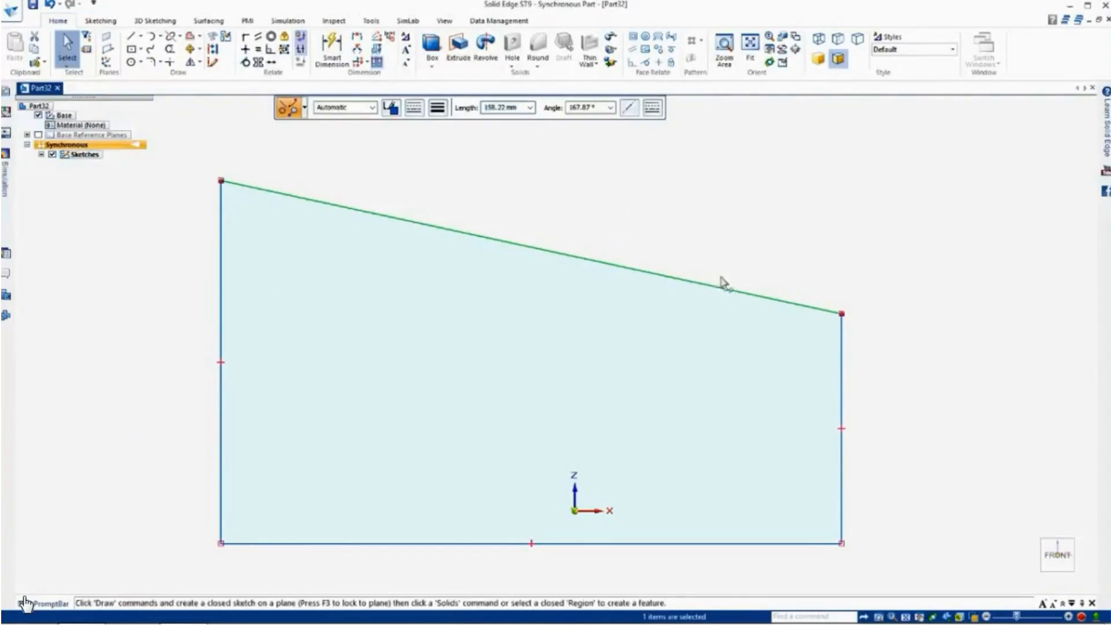
{"action": "mouse_move", "coordinate": [722, 283]}
{"action": "left_mouse_down"}
{"action": "mouse_move", "coordinate": [727, 223]}
{"action": "mouse_move", "coordinate": [747, 451]}
{"action": "left_mouse_up"}
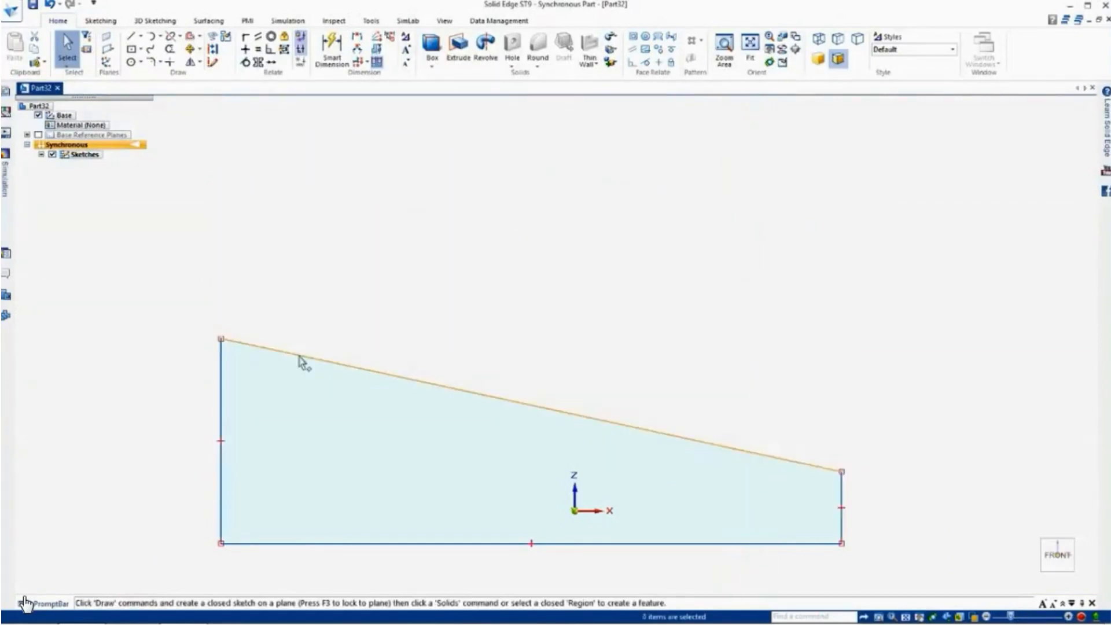
Move the top line's left endpoint up, then down and outward until the line's angle is about 173°, and clear the selection.
{"action": "left_click", "coordinate": [301, 362]}
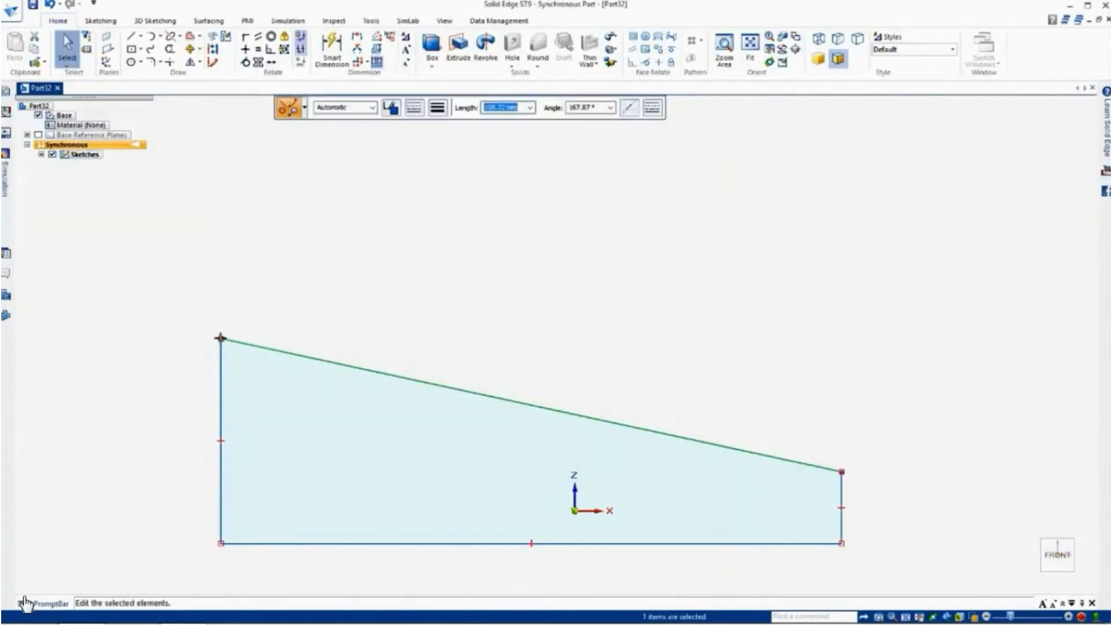
{"action": "mouse_move", "coordinate": [221, 338]}
{"action": "left_mouse_down"}
{"action": "mouse_move", "coordinate": [258, 256]}
{"action": "mouse_move", "coordinate": [255, 209]}
{"action": "mouse_move", "coordinate": [469, 206]}
{"action": "mouse_move", "coordinate": [545, 189]}
{"action": "mouse_move", "coordinate": [292, 164]}
{"action": "mouse_move", "coordinate": [297, 332]}
{"action": "mouse_move", "coordinate": [255, 187]}
{"action": "left_mouse_up"}
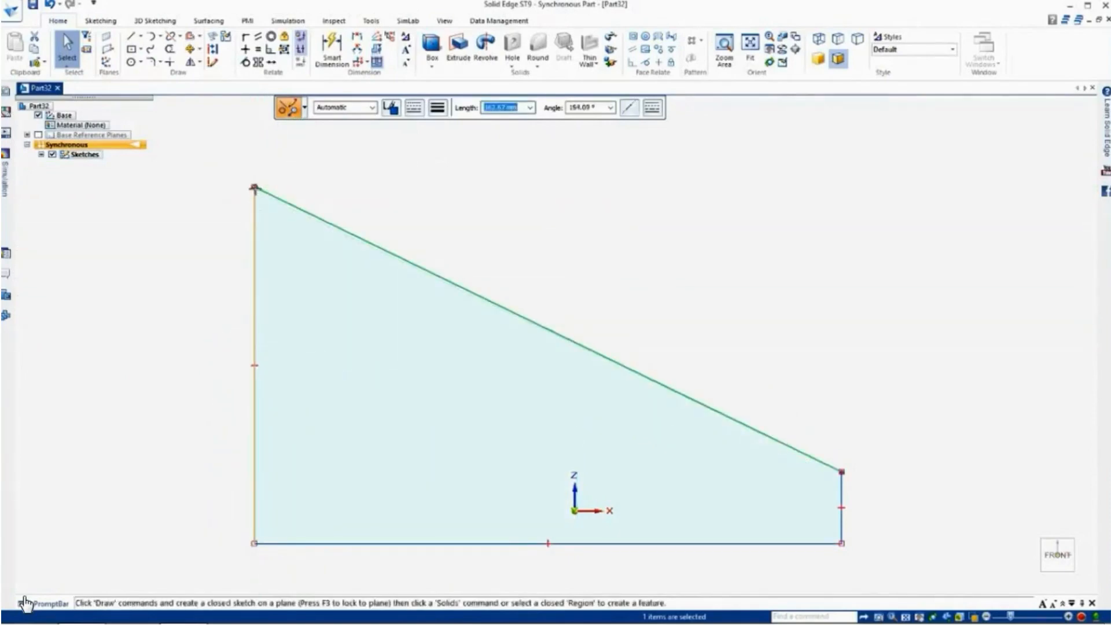
{"action": "mouse_move", "coordinate": [351, 261]}
{"action": "left_mouse_down"}
{"action": "mouse_move", "coordinate": [409, 267]}
{"action": "mouse_move", "coordinate": [600, 376]}
{"action": "mouse_move", "coordinate": [634, 426]}
{"action": "mouse_move", "coordinate": [339, 433]}
{"action": "mouse_move", "coordinate": [201, 395]}
{"action": "left_mouse_up"}
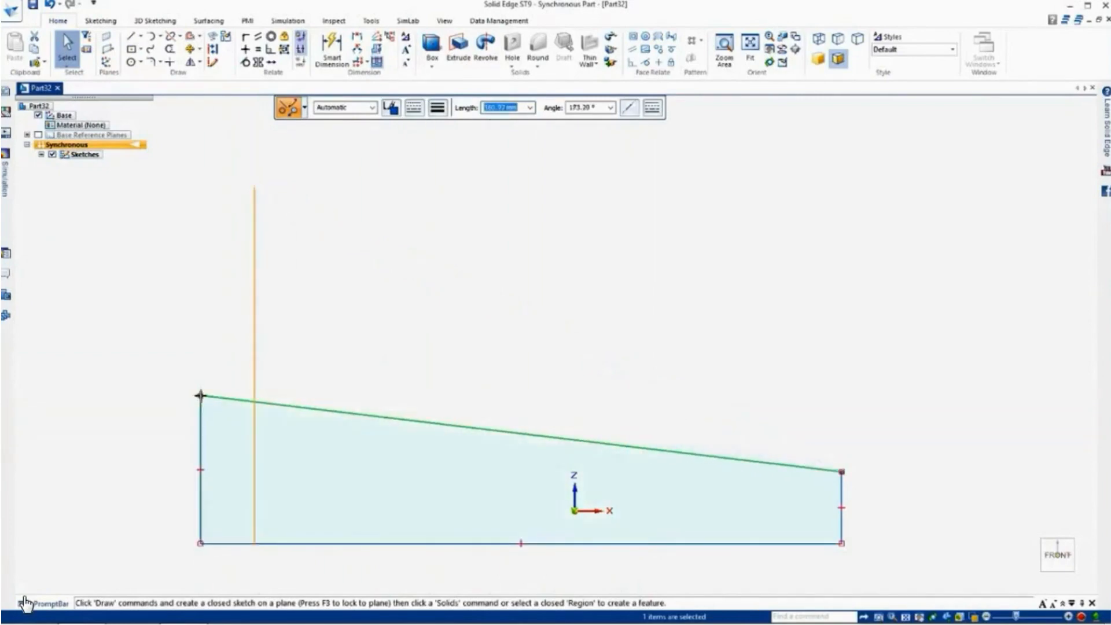
{"action": "left_click", "coordinate": [303, 275]}
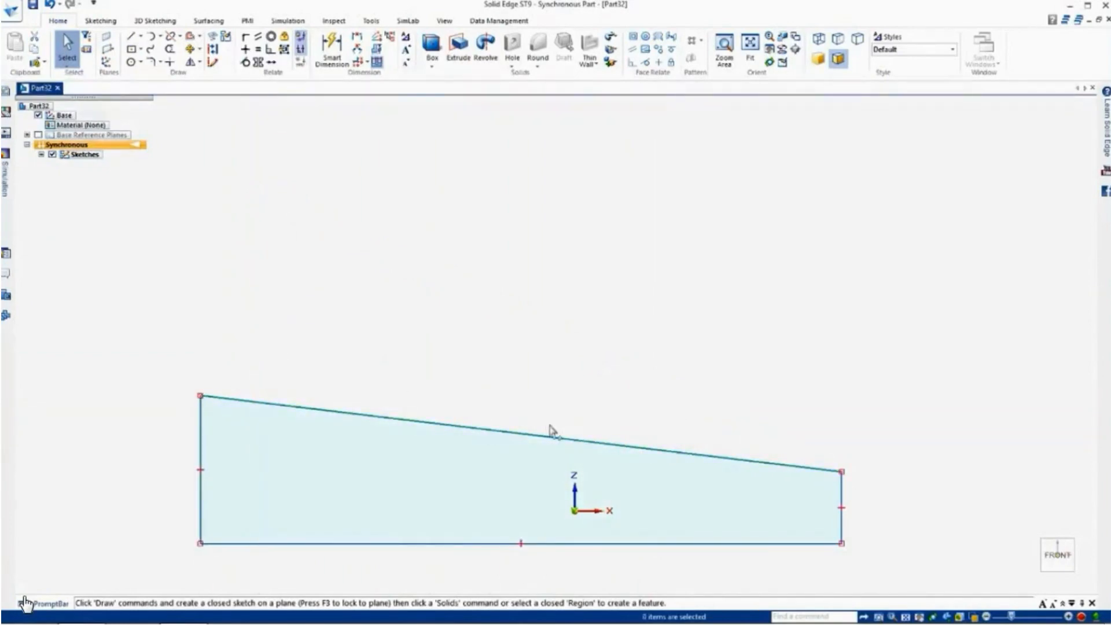
Make the sloped top line horizontal and enlarge the resulting rectangle by moving its upper-right corner up and outward.
{"action": "left_click", "coordinate": [246, 49]}
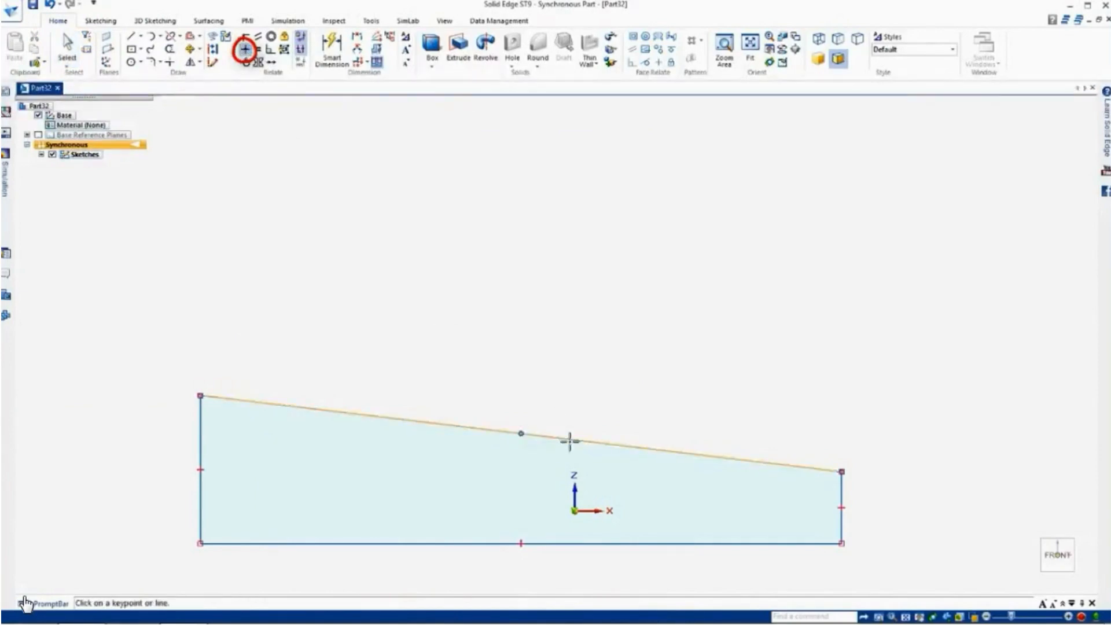
{"action": "left_click", "coordinate": [569, 442]}
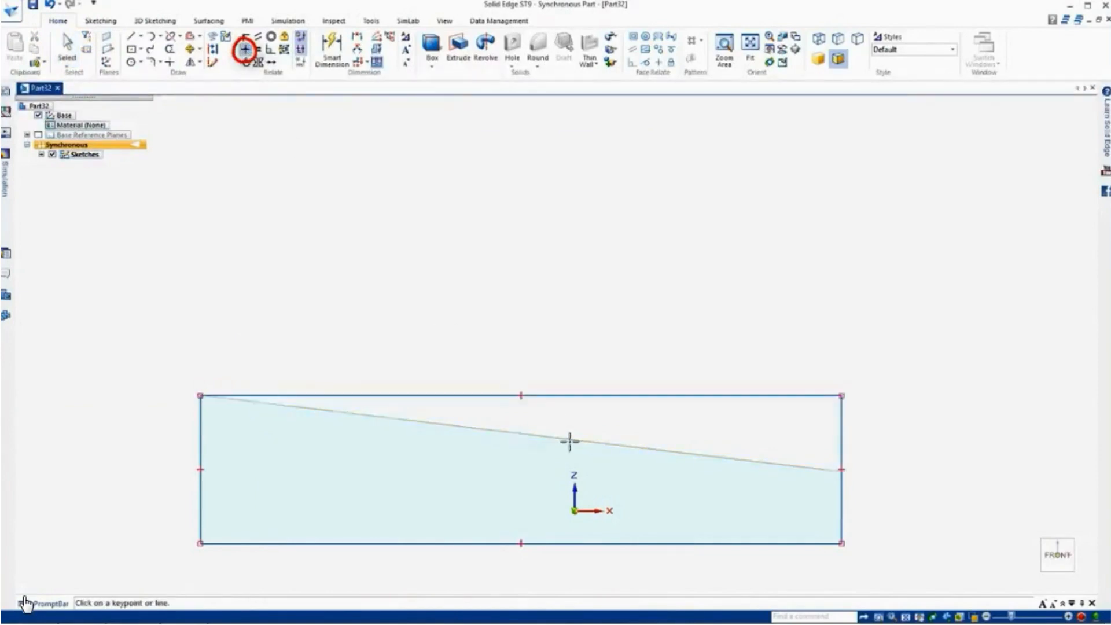
{"action": "left_click", "coordinate": [79, 53]}
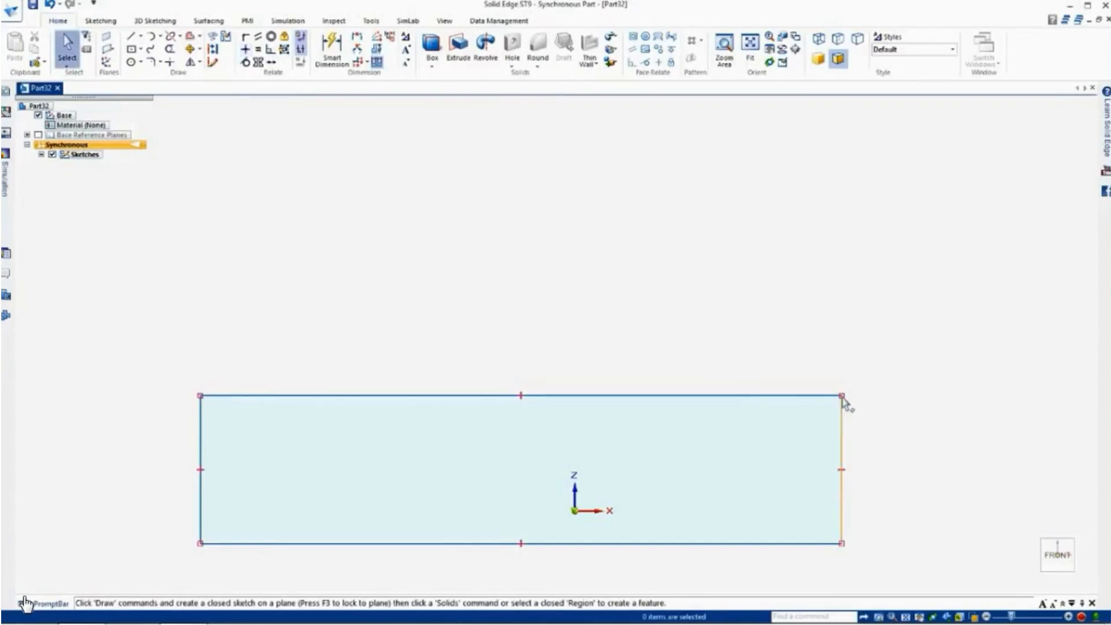
{"action": "left_click", "coordinate": [836, 396]}
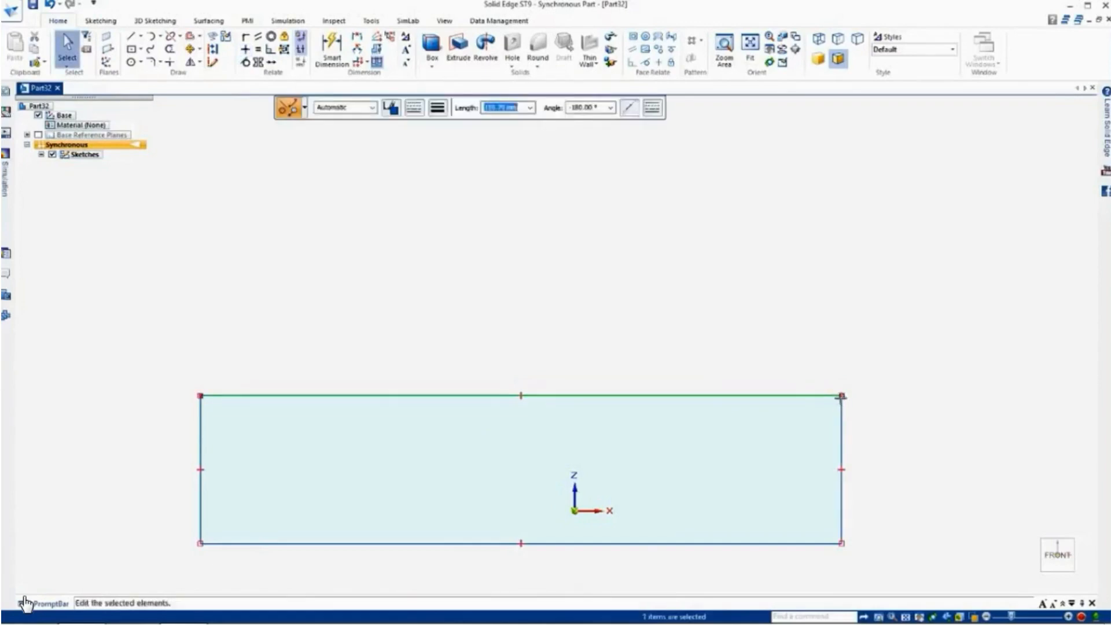
{"action": "mouse_move", "coordinate": [849, 330]}
{"action": "left_mouse_down"}
{"action": "mouse_move", "coordinate": [850, 267]}
{"action": "mouse_move", "coordinate": [870, 235]}
{"action": "mouse_move", "coordinate": [630, 279]}
{"action": "mouse_move", "coordinate": [868, 186]}
{"action": "mouse_move", "coordinate": [706, 198]}
{"action": "mouse_move", "coordinate": [942, 180]}
{"action": "mouse_move", "coordinate": [667, 196]}
{"action": "mouse_move", "coordinate": [429, 374]}
{"action": "mouse_move", "coordinate": [639, 239]}
{"action": "mouse_move", "coordinate": [841, 231]}
{"action": "mouse_move", "coordinate": [890, 204]}
{"action": "left_mouse_up"}
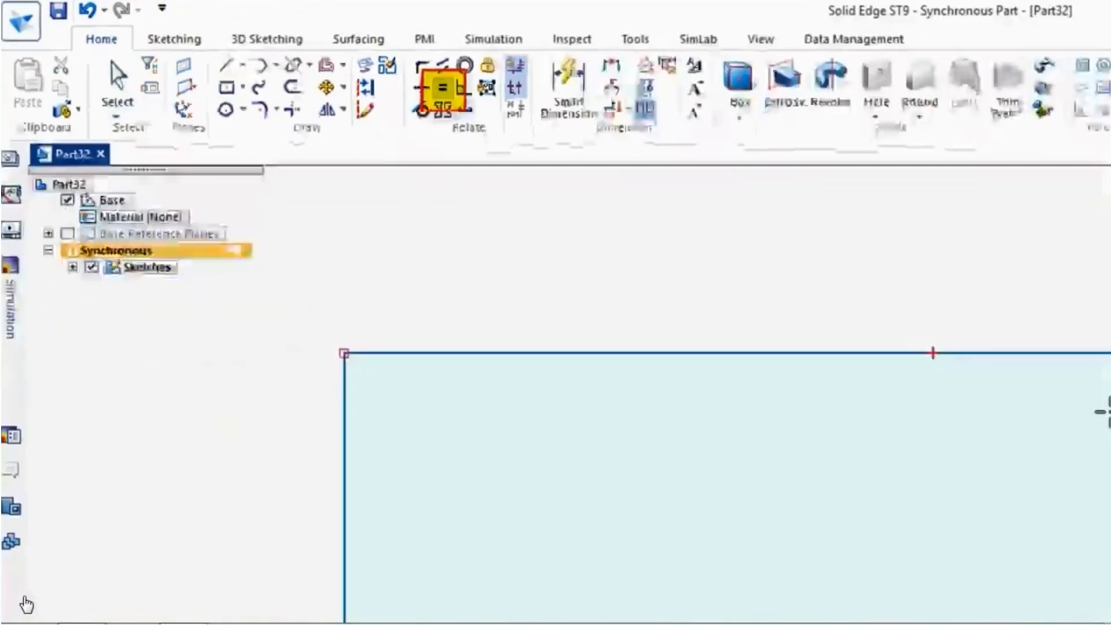
Apply an Equal relation between the rectangle's top and right sides to make it a square.
{"action": "left_click", "coordinate": [780, 210]}
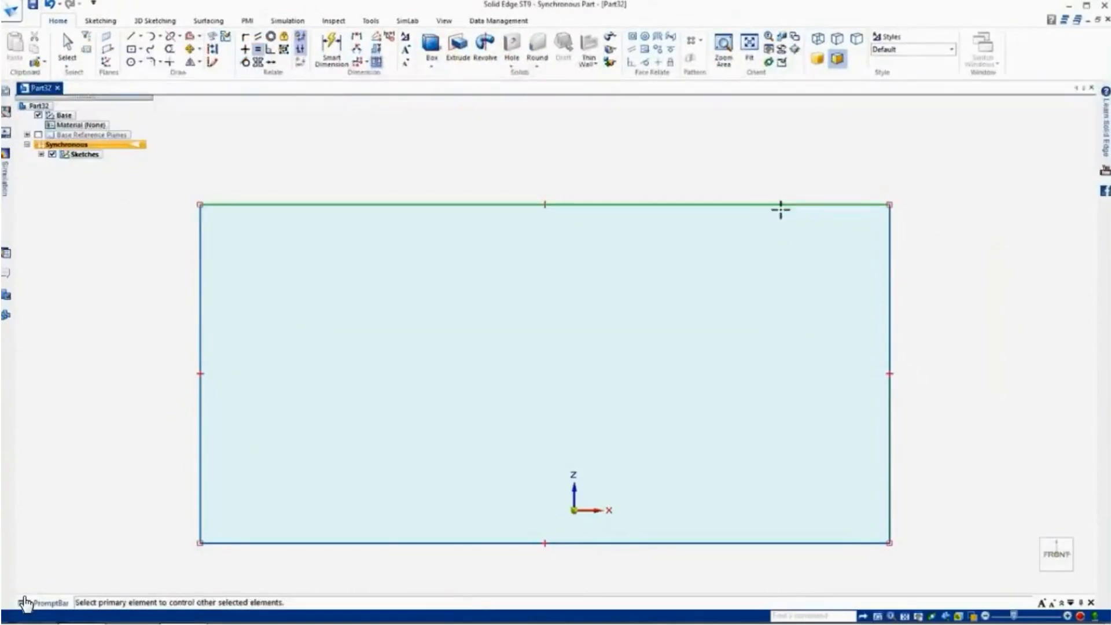
{"action": "left_click", "coordinate": [888, 258]}
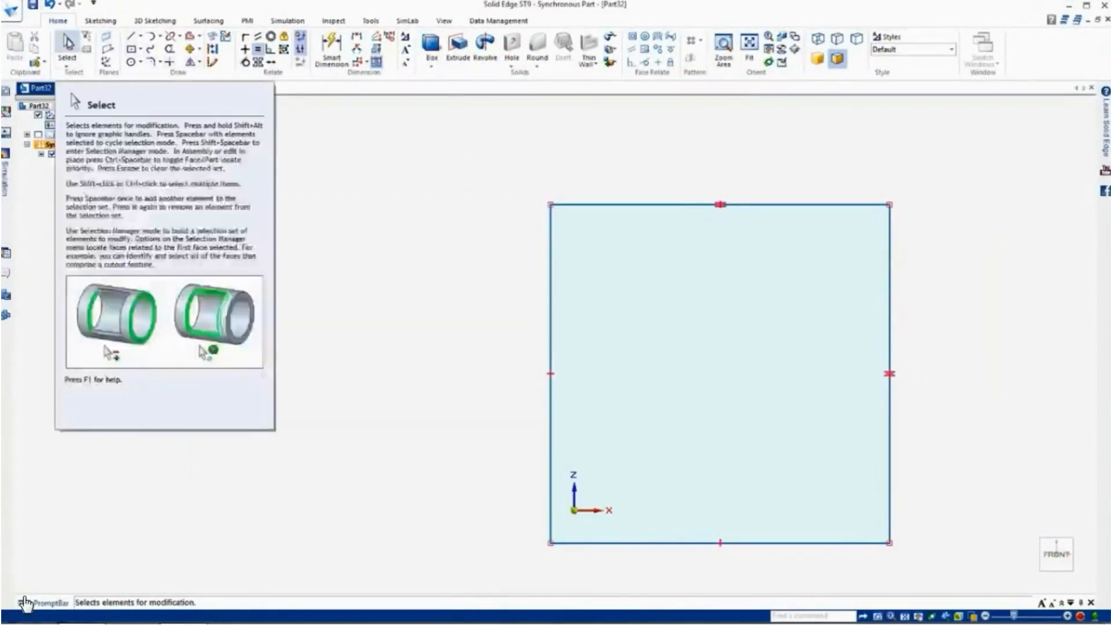
{"action": "left_click", "coordinate": [69, 45]}
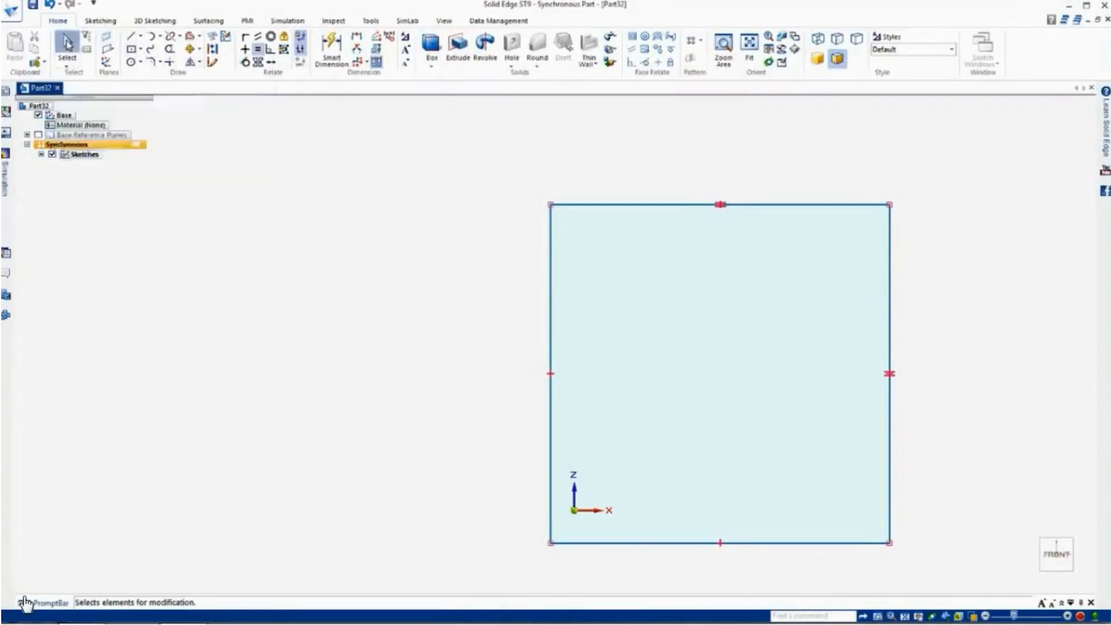
Resize the square by moving its upper-left corner in and back out, giving sides of about 104 mm.
{"action": "left_click", "coordinate": [578, 205]}
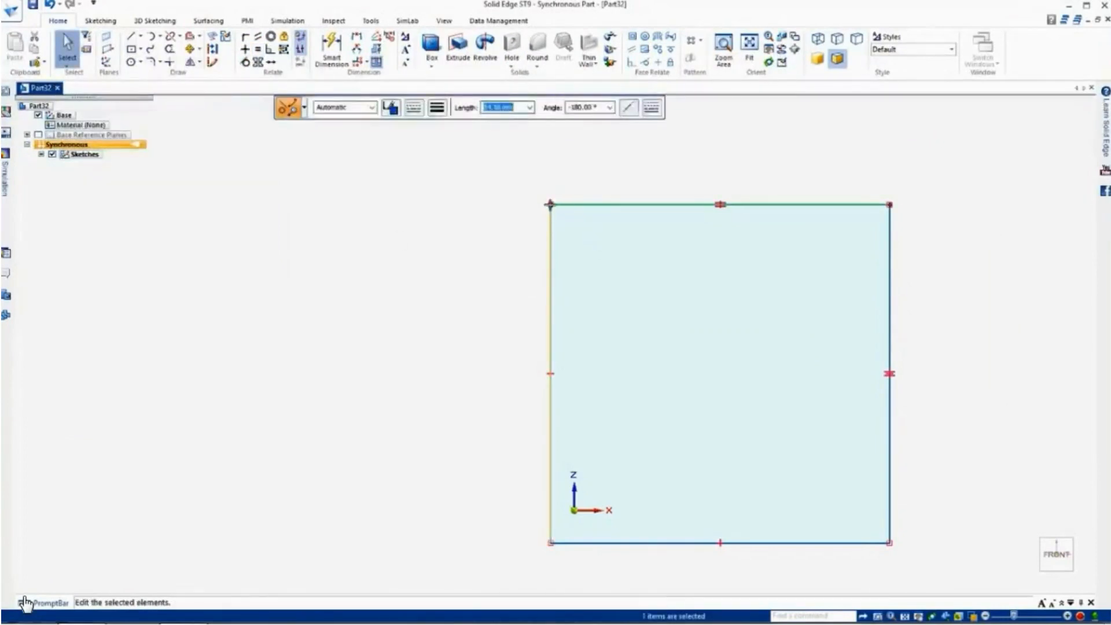
{"action": "mouse_move", "coordinate": [550, 206]}
{"action": "left_mouse_down"}
{"action": "mouse_move", "coordinate": [397, 191]}
{"action": "mouse_move", "coordinate": [347, 218]}
{"action": "mouse_move", "coordinate": [650, 177]}
{"action": "mouse_move", "coordinate": [699, 156]}
{"action": "mouse_move", "coordinate": [771, 191]}
{"action": "mouse_move", "coordinate": [644, 182]}
{"action": "left_mouse_up"}
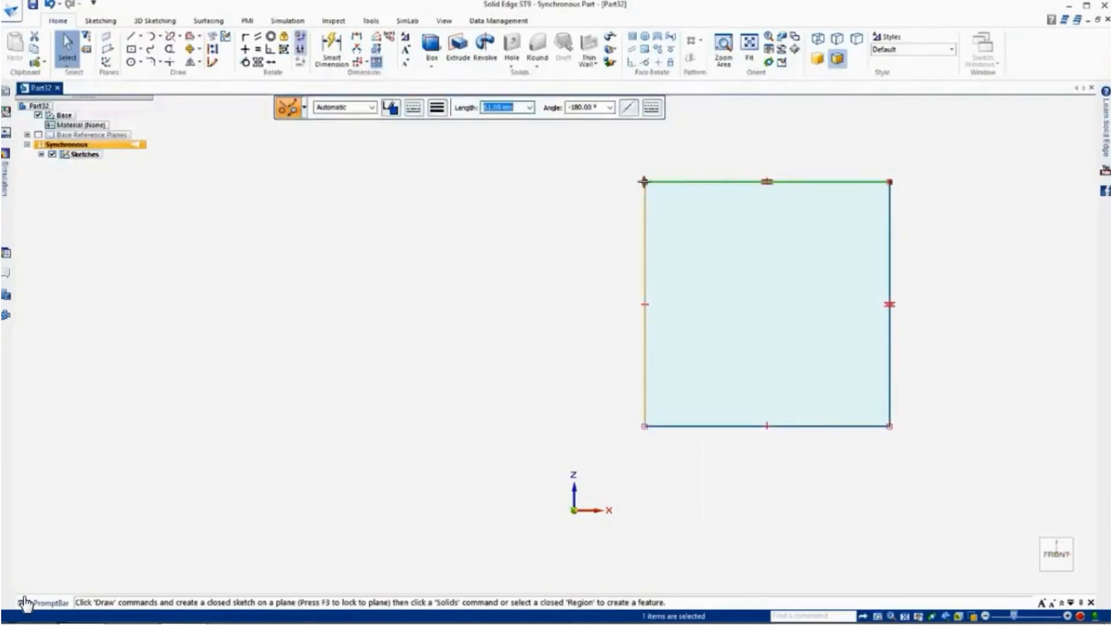
{"action": "left_click_drag", "start_coordinate": [429, 266], "coordinate": [385, 270]}
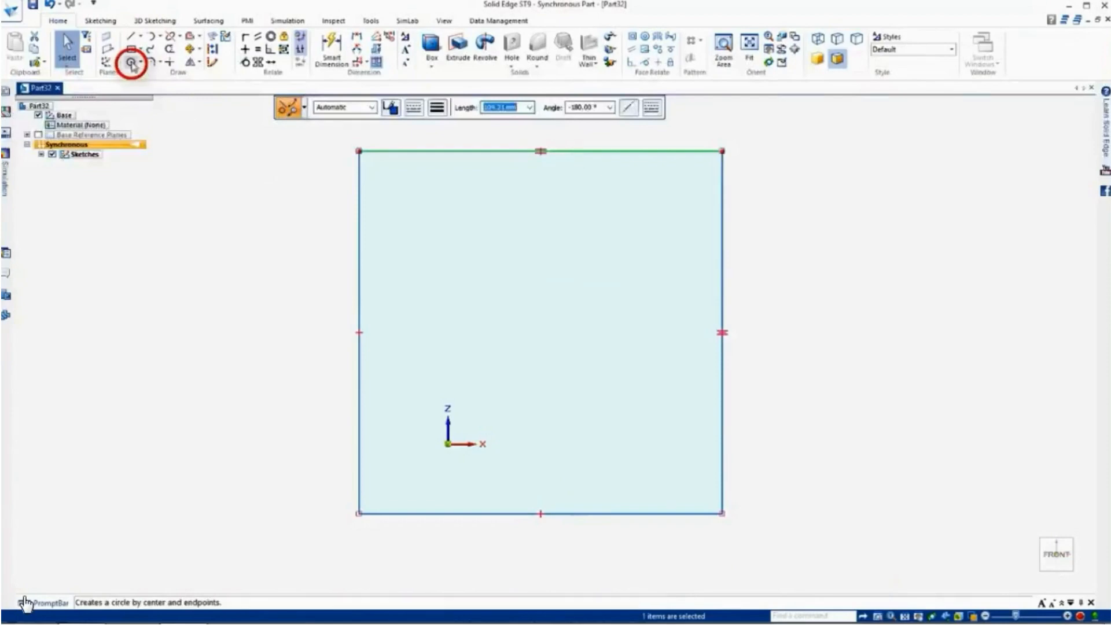
Draw a circle about 52 mm in diameter inside the square, slightly off its center.
{"action": "left_click", "coordinate": [131, 62]}
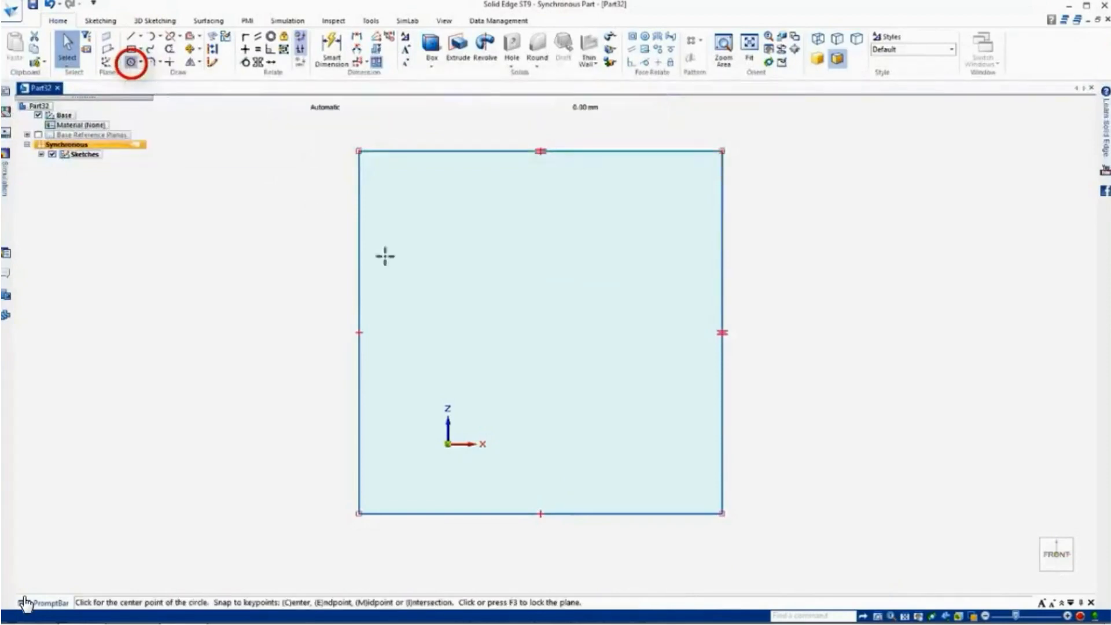
{"action": "left_click", "coordinate": [562, 350]}
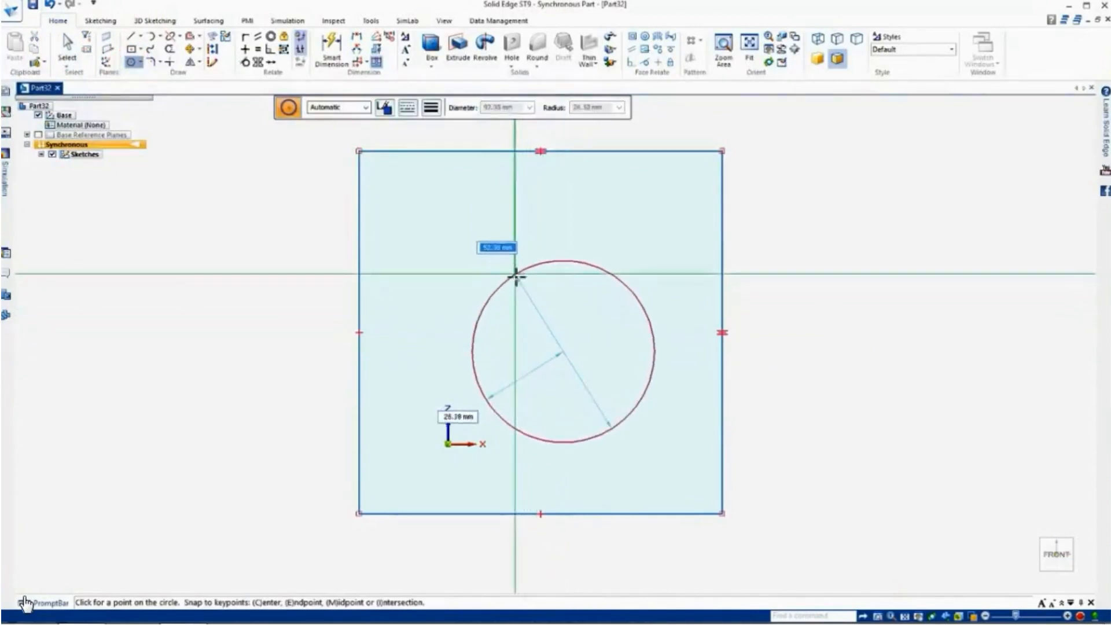
{"action": "left_click", "coordinate": [518, 279]}
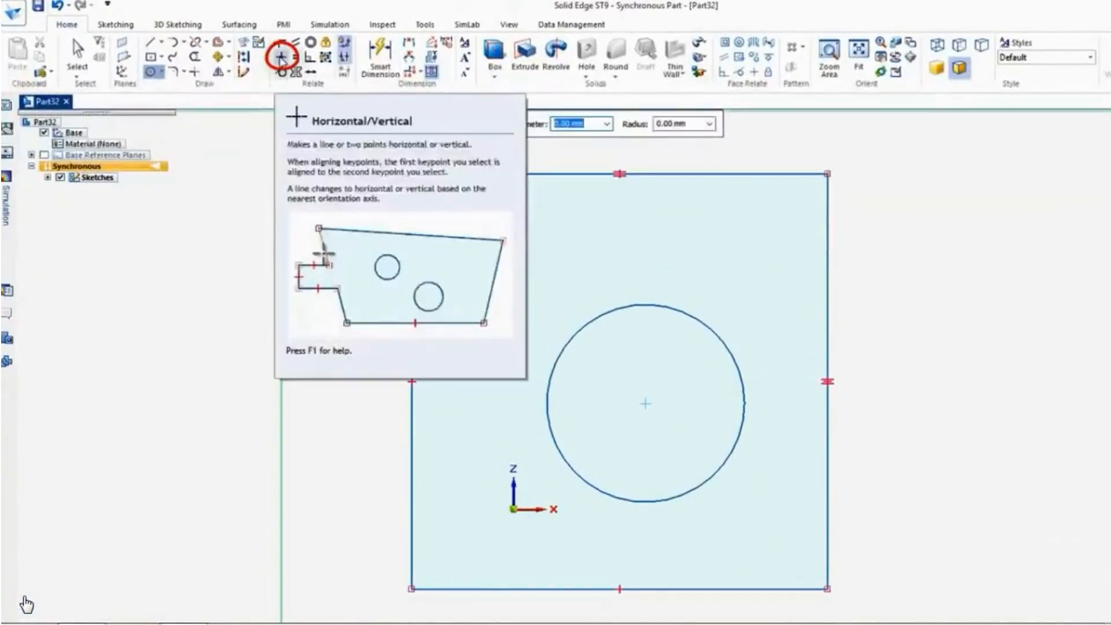
Align the circle's center horizontally with the midpoint of the square's right side using the Horizontal/Vertical relation.
{"action": "left_click", "coordinate": [281, 56]}
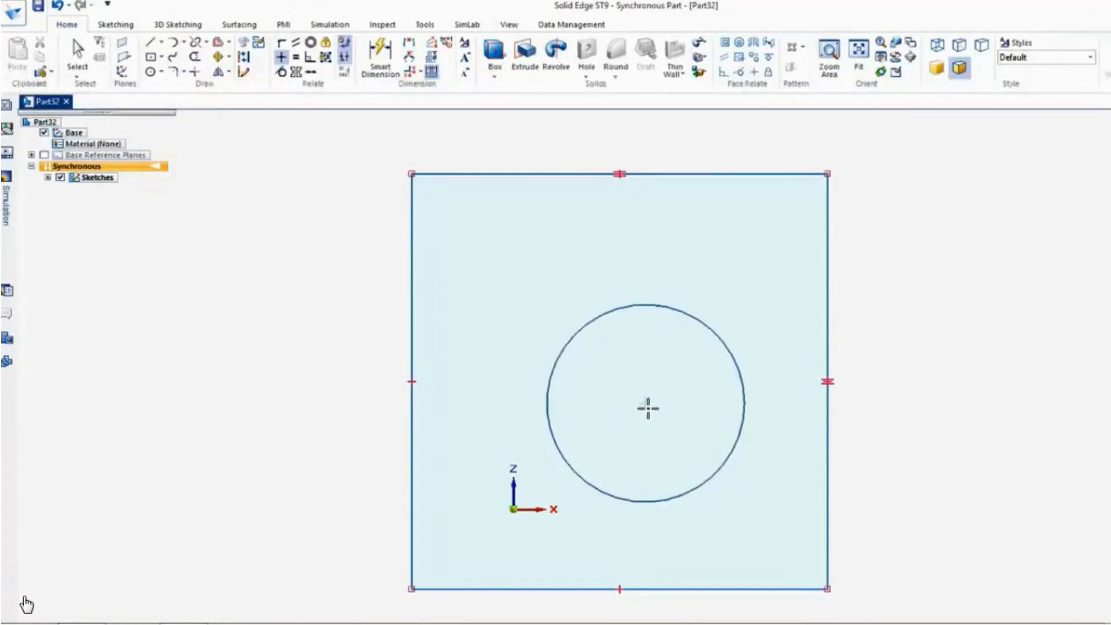
{"action": "left_click", "coordinate": [646, 403]}
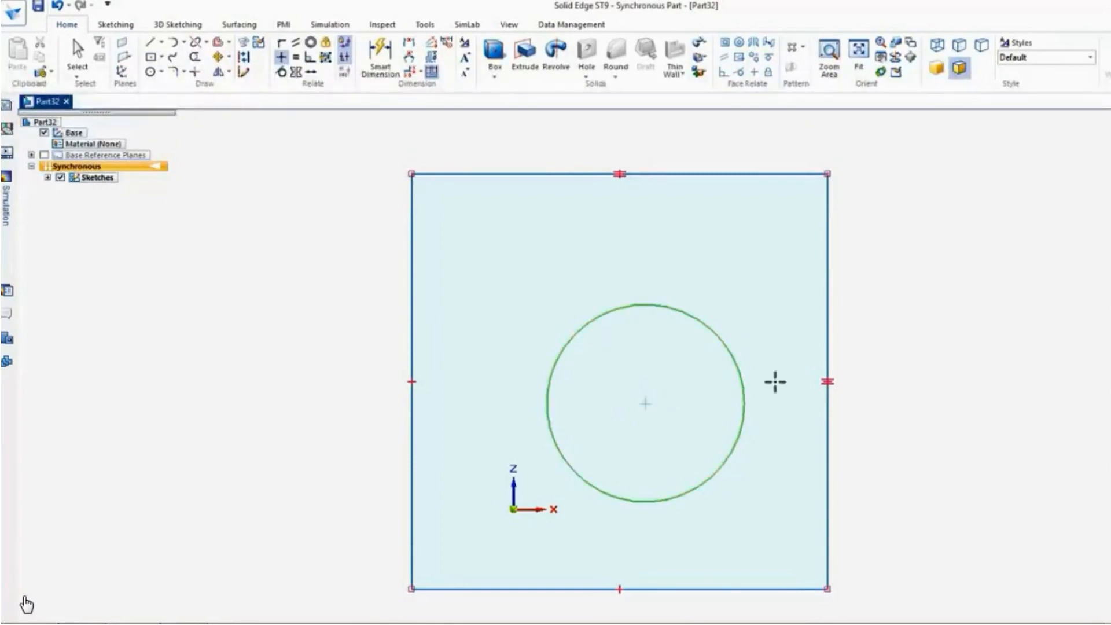
{"action": "left_click", "coordinate": [827, 382]}
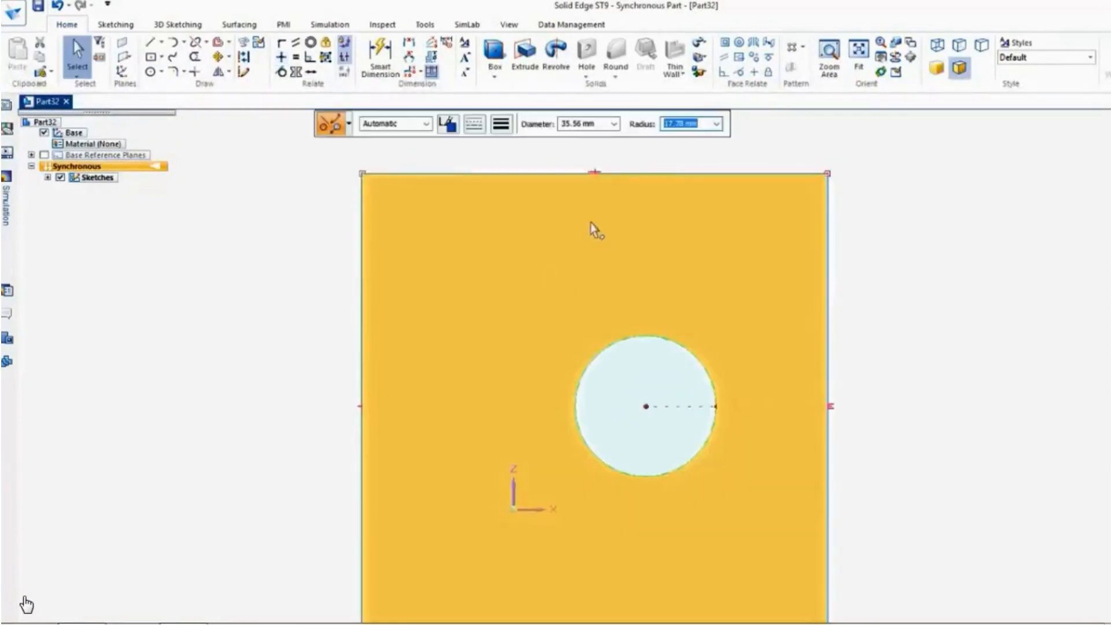
Align the circle's center vertically with the midpoint of the square's top side using the Horizontal/Vertical relation.
{"action": "left_click", "coordinate": [281, 56]}
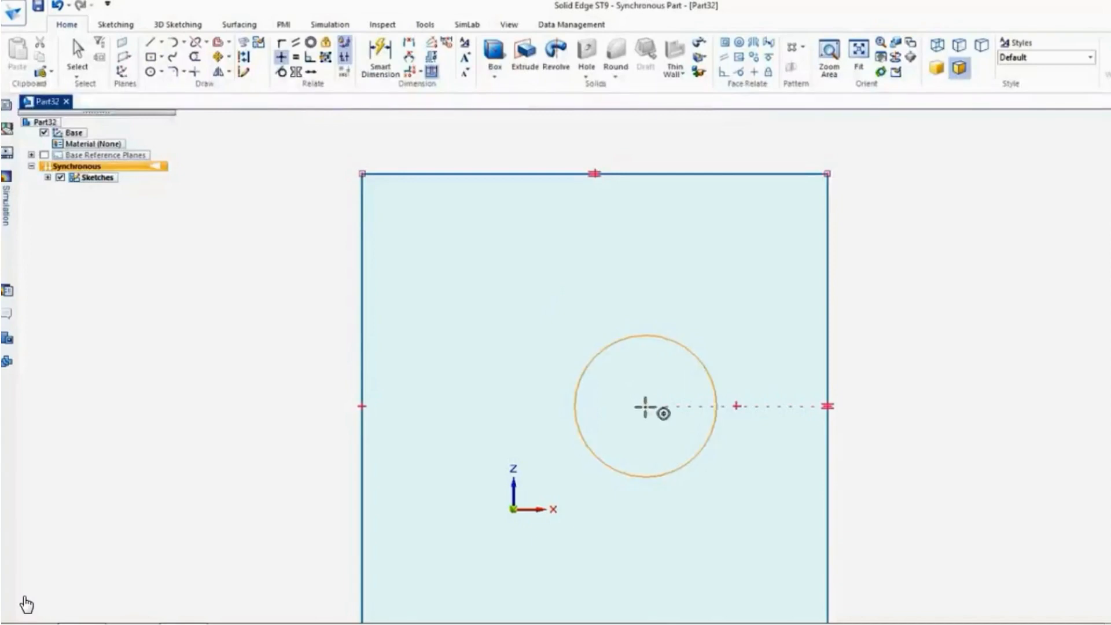
{"action": "left_click", "coordinate": [644, 405]}
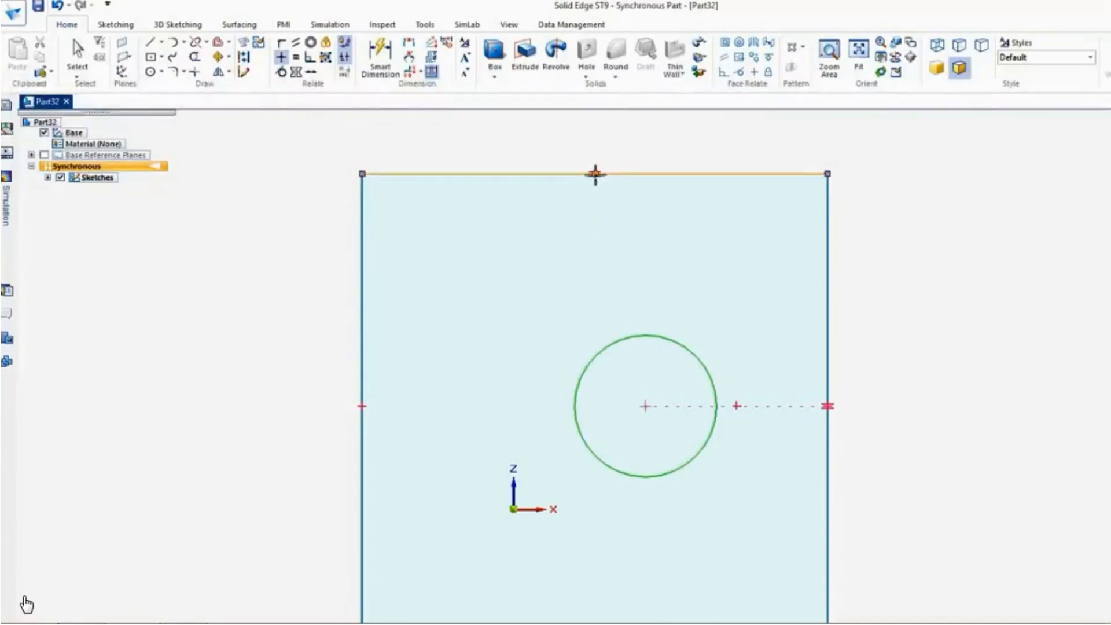
{"action": "left_click", "coordinate": [595, 173]}
{"action": "key", "text": "Escape"}
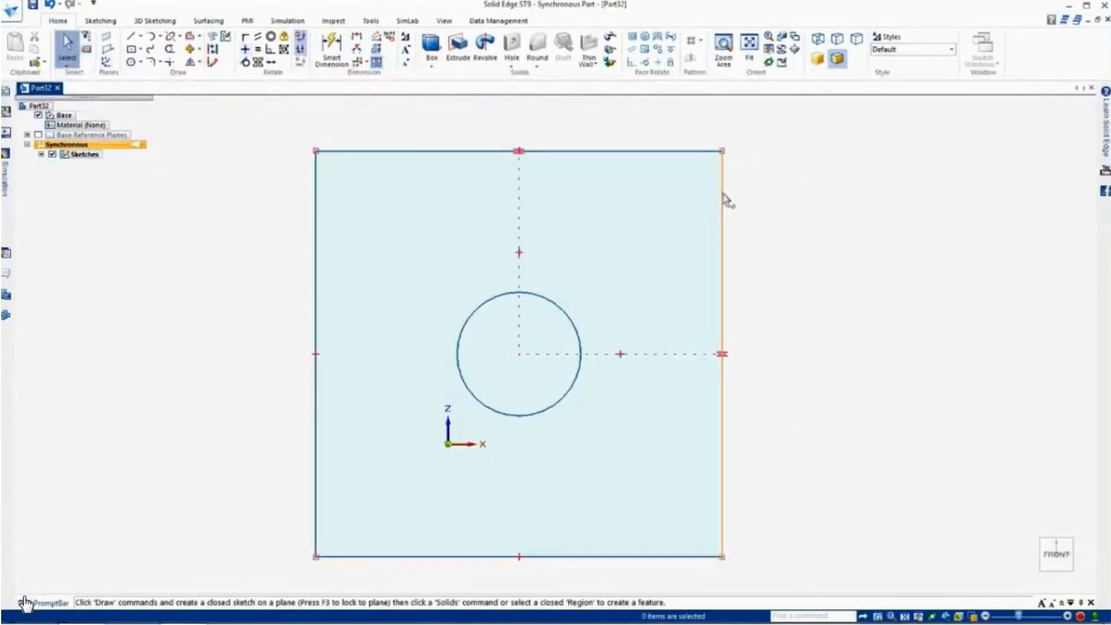
Shrink the square by moving its upper-right corner inward, and clear the selection.
{"action": "left_click", "coordinate": [722, 160]}
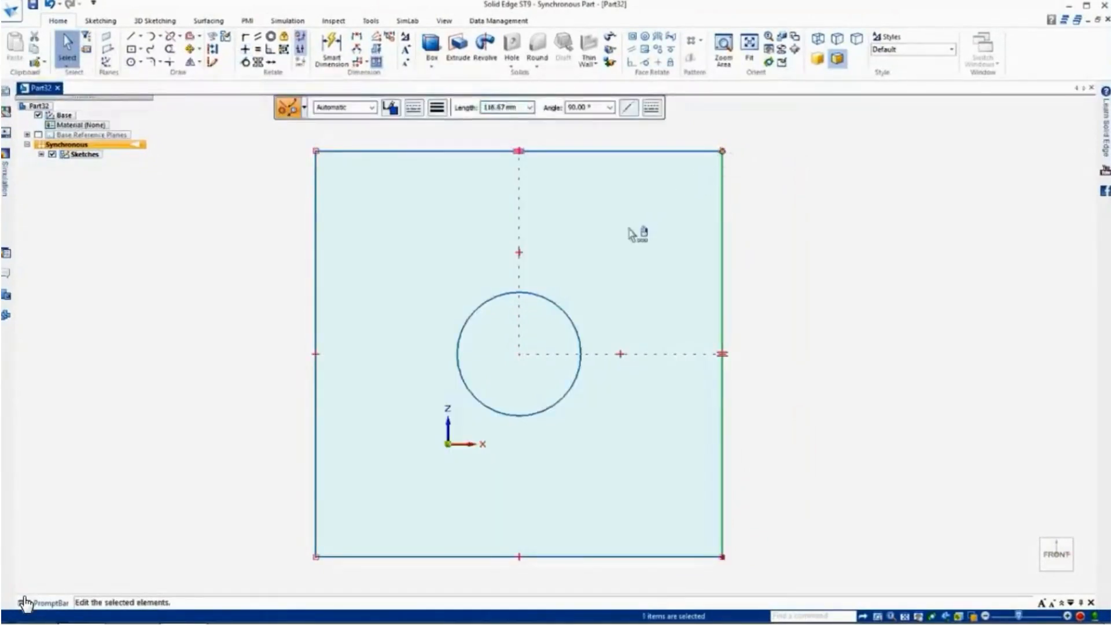
{"action": "left_click_drag", "start_coordinate": [722, 151], "coordinate": [681, 186]}
{"action": "left_click", "coordinate": [785, 219]}
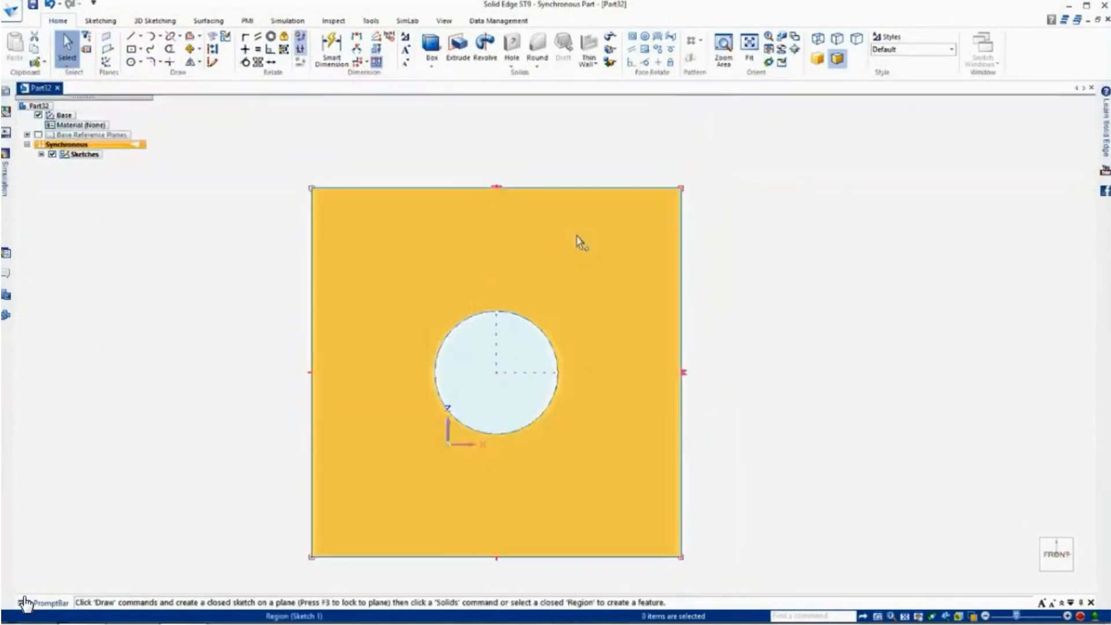
Draw a second circle, smaller than the centered one, outside the square to its right.
{"action": "left_click", "coordinate": [131, 61]}
{"action": "left_click", "coordinate": [786, 275]}
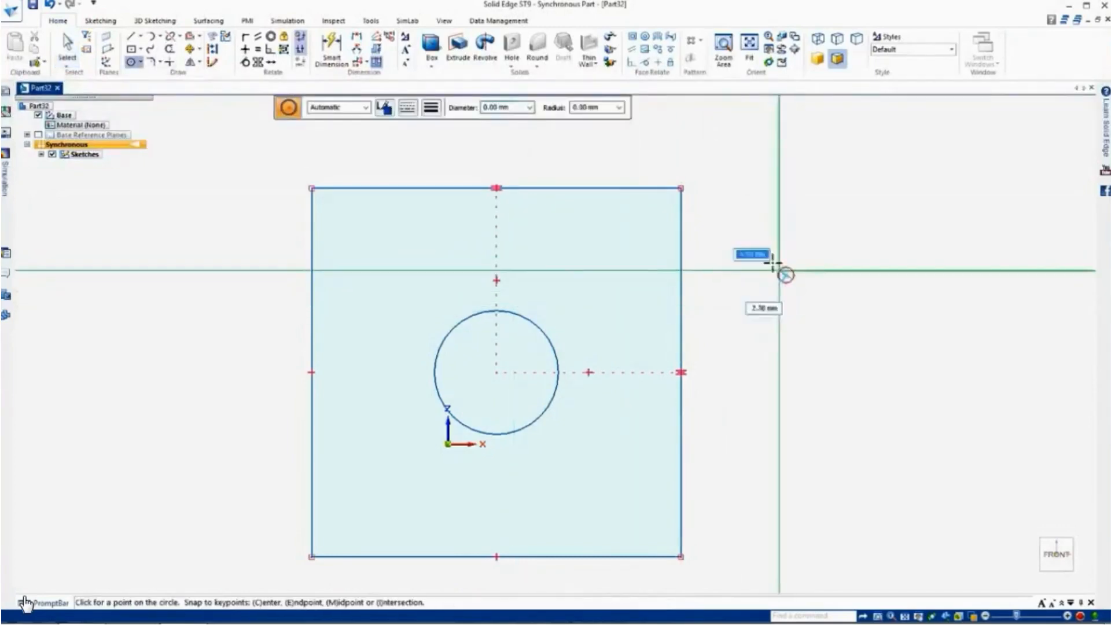
{"action": "left_click", "coordinate": [755, 305]}
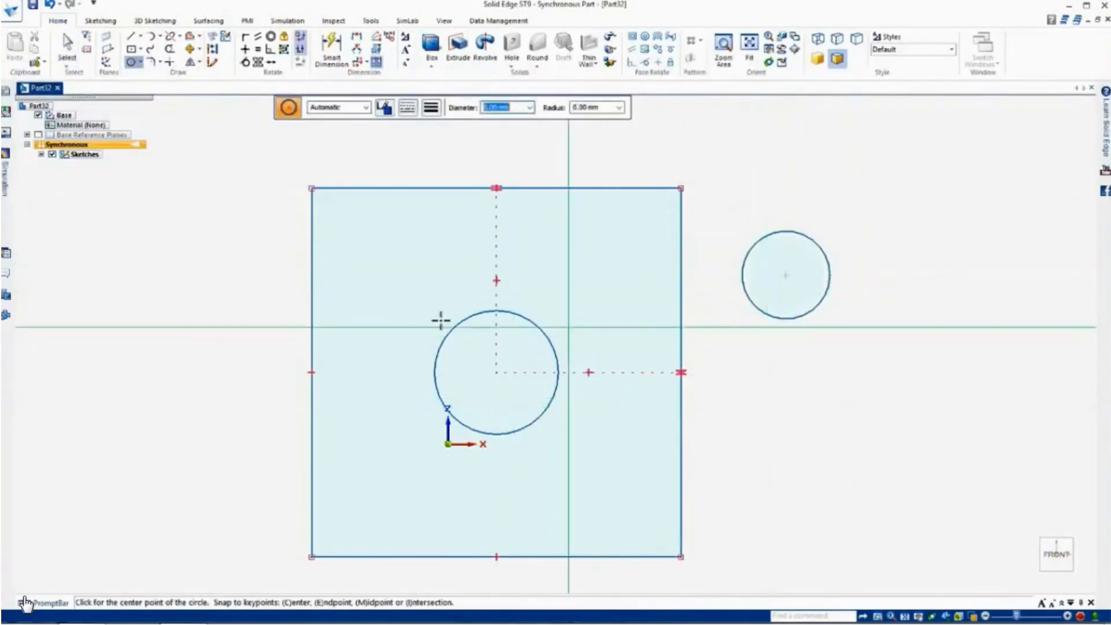
Draw a third circle, smaller than the centered one, outside the square to its left.
{"action": "left_click", "coordinate": [244, 285]}
{"action": "left_click", "coordinate": [230, 261]}
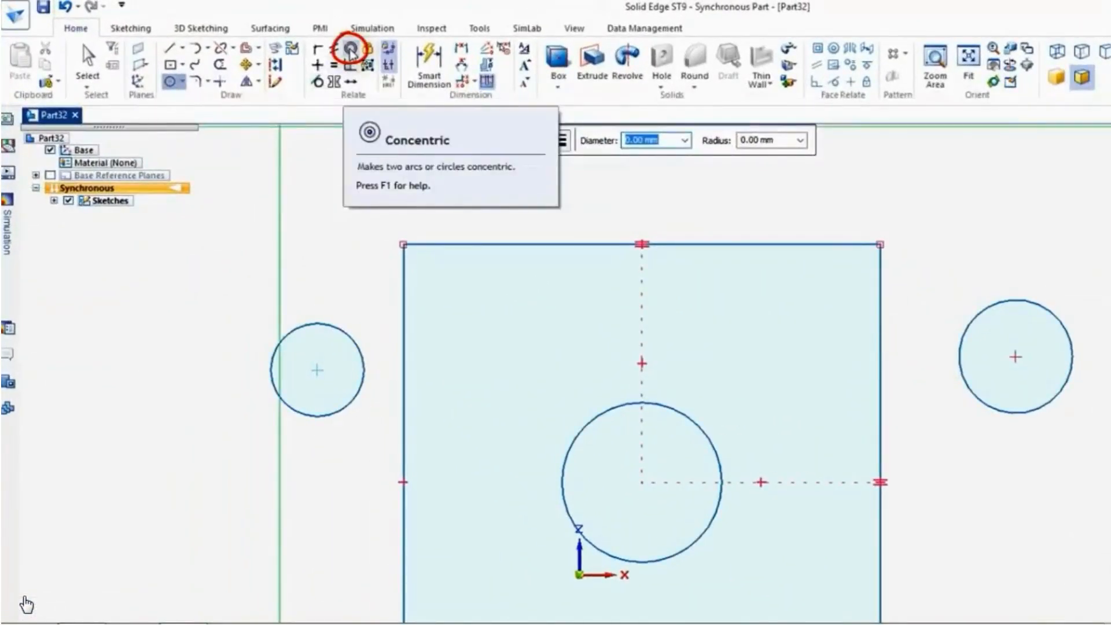
Make the two outside circles, left one first, concentric with the circle centered in the square using the Concentric relation.
{"action": "left_click", "coordinate": [350, 51]}
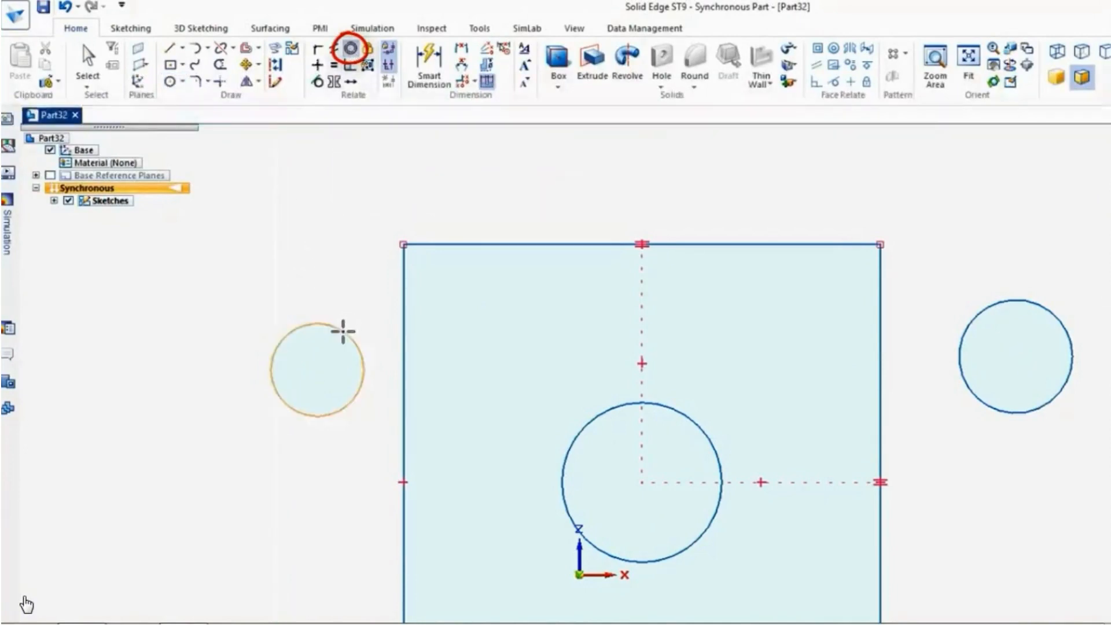
{"action": "left_click", "coordinate": [342, 331]}
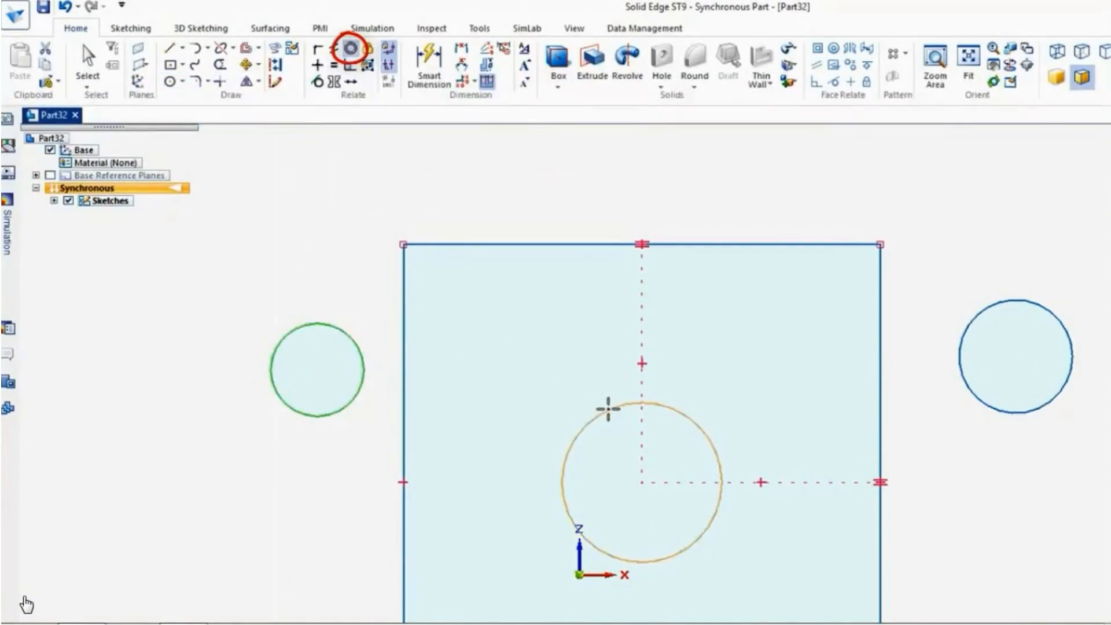
{"action": "left_click", "coordinate": [608, 406]}
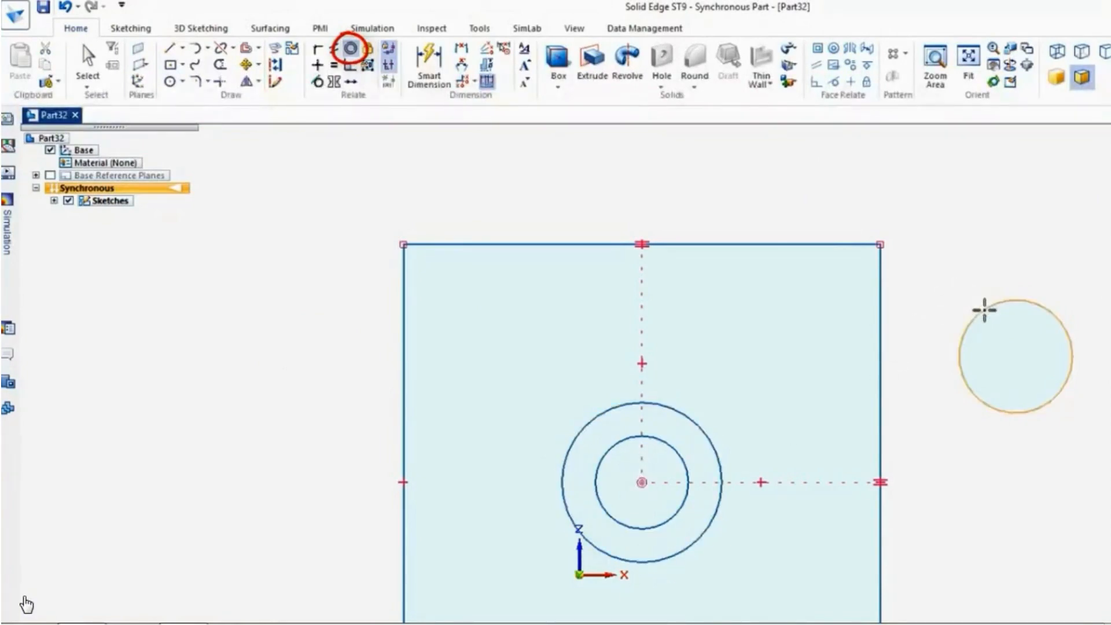
{"action": "left_click", "coordinate": [984, 310]}
{"action": "left_click", "coordinate": [702, 428]}
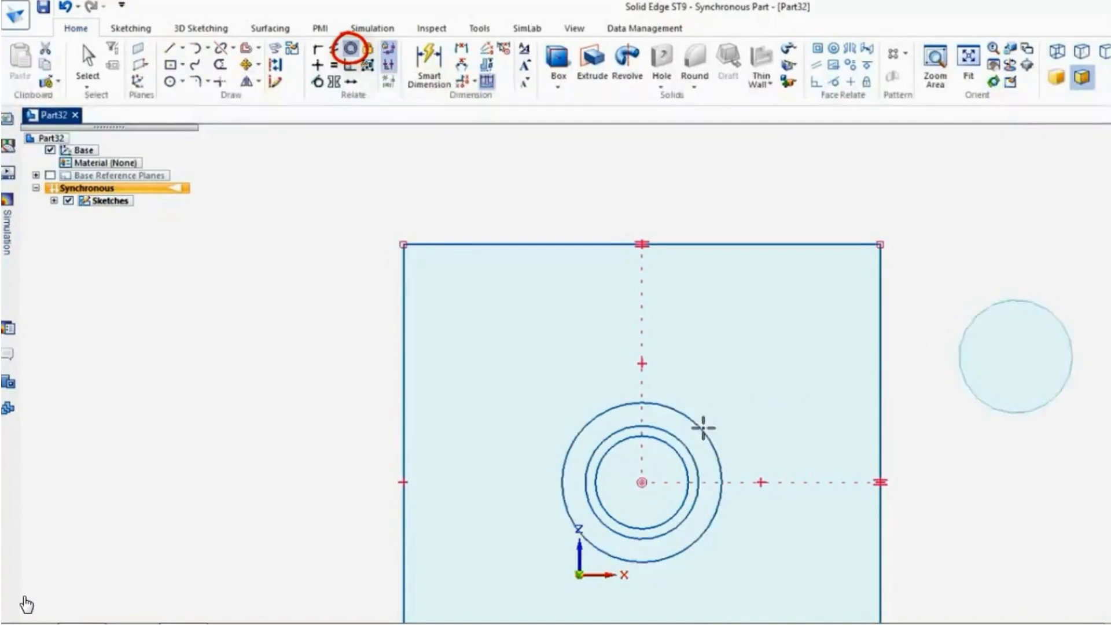
Enlarge the middle of the three concentric circles until it surrounds the other two within the square.
{"action": "left_click", "coordinate": [87, 58]}
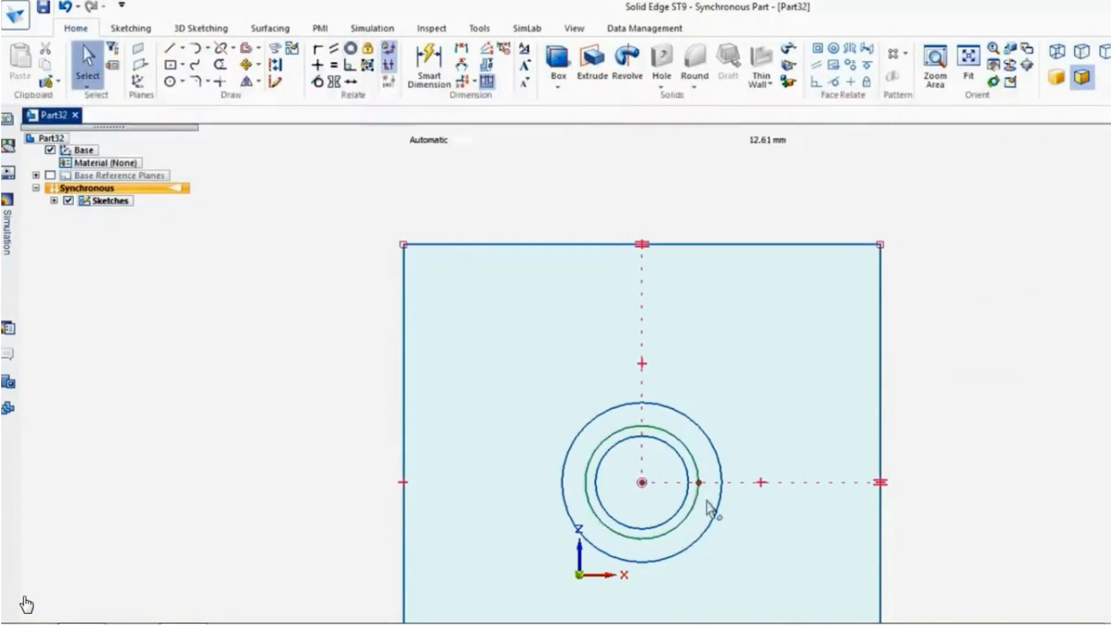
{"action": "left_click", "coordinate": [699, 482]}
{"action": "mouse_move", "coordinate": [699, 482]}
{"action": "left_mouse_down"}
{"action": "mouse_move", "coordinate": [799, 483]}
{"action": "mouse_move", "coordinate": [790, 485]}
{"action": "left_mouse_up"}
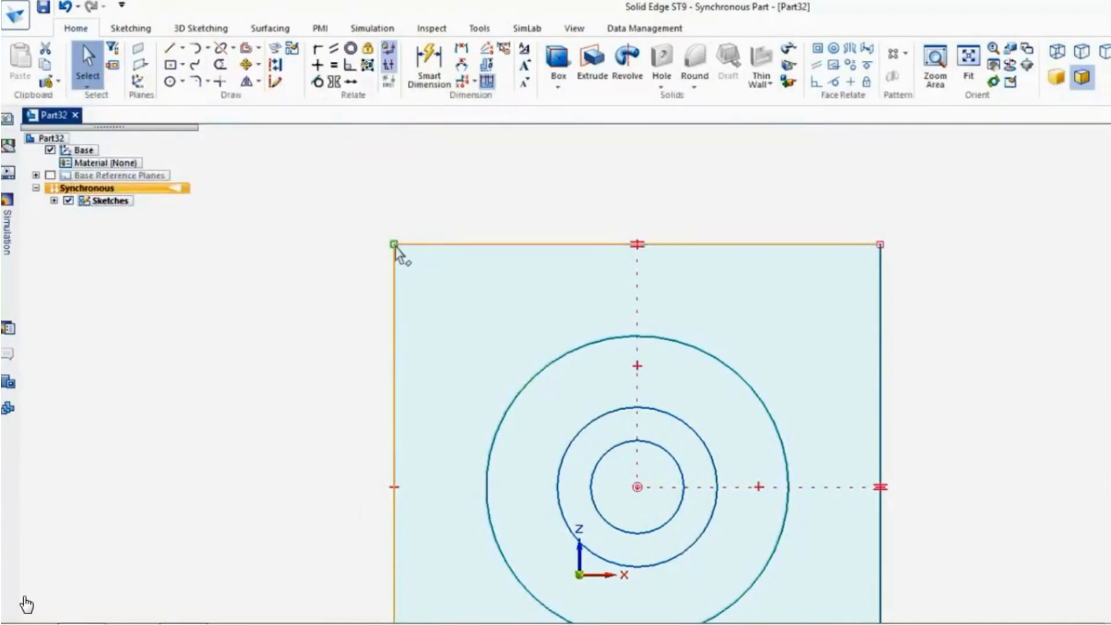
Shrink the square to about 21 mm sides from its upper-left corner, re-enlarge it to about 102 mm, and clear the selection.
{"action": "left_click", "coordinate": [394, 264]}
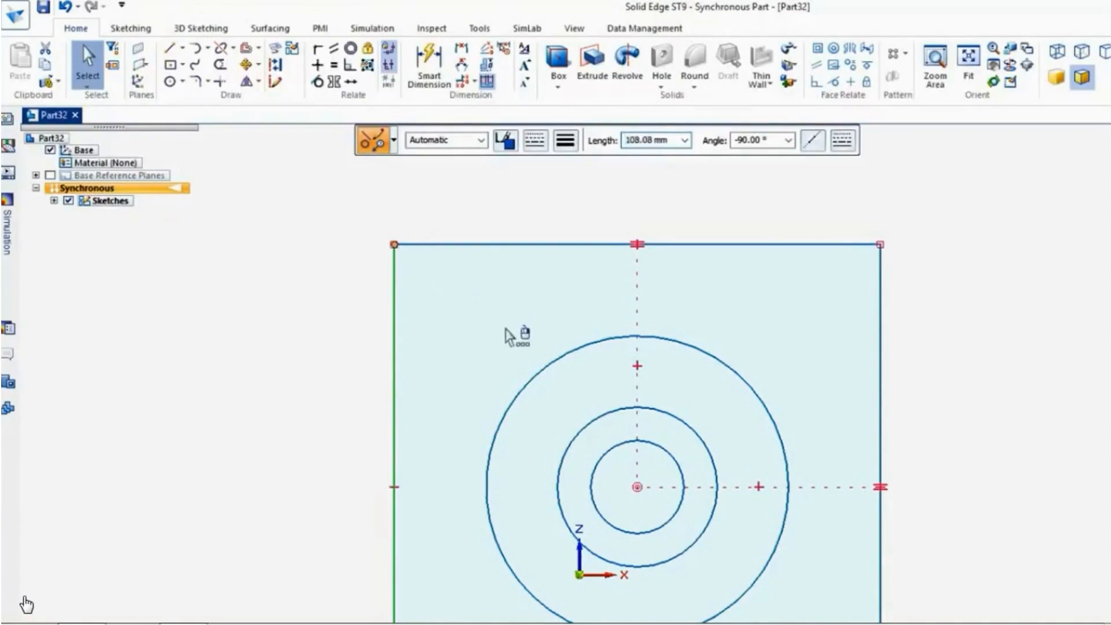
{"action": "left_click_drag", "start_coordinate": [505, 328], "coordinate": [590, 385]}
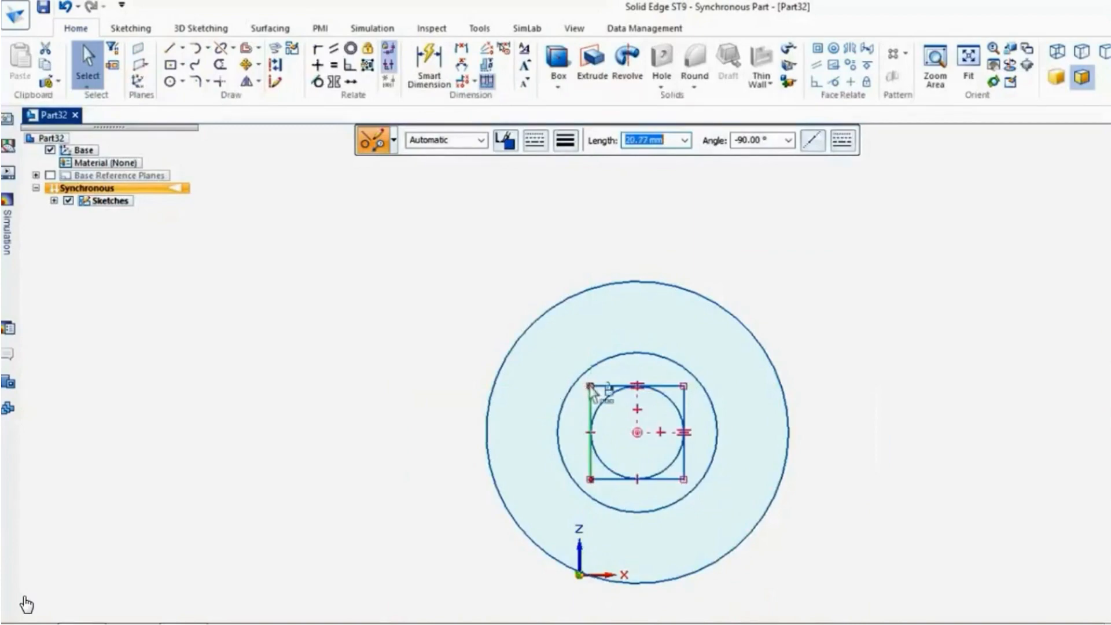
{"action": "left_click_drag", "start_coordinate": [590, 385], "coordinate": [406, 219]}
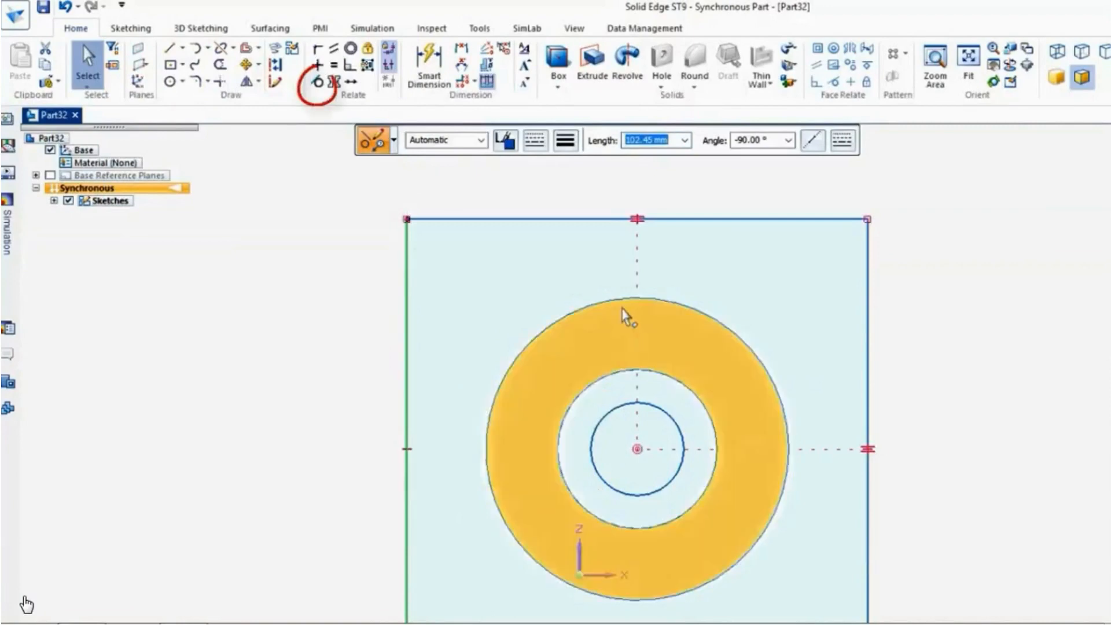
{"action": "left_click", "coordinate": [304, 283]}
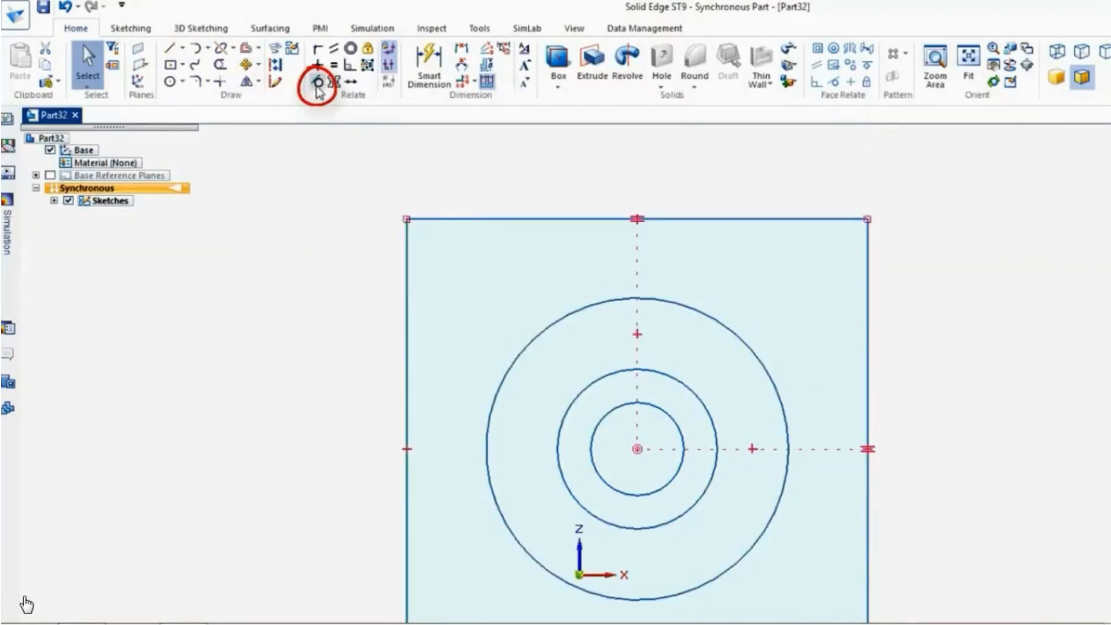
Make the largest circle tangent to the square's top side using the Tangent relation.
{"action": "left_click", "coordinate": [317, 82]}
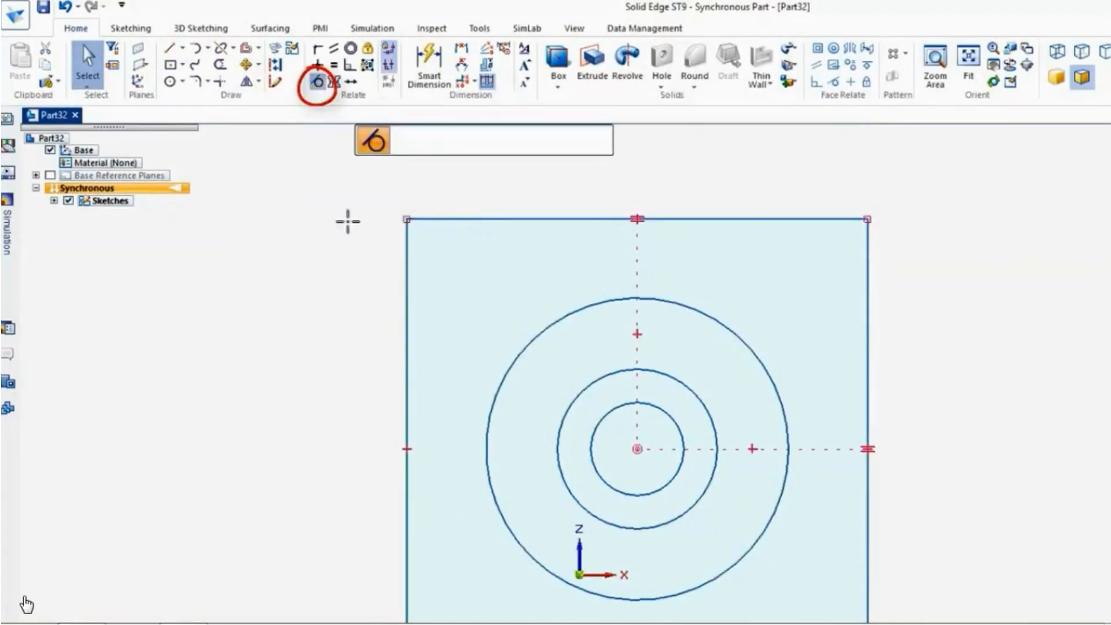
{"action": "left_click", "coordinate": [602, 300]}
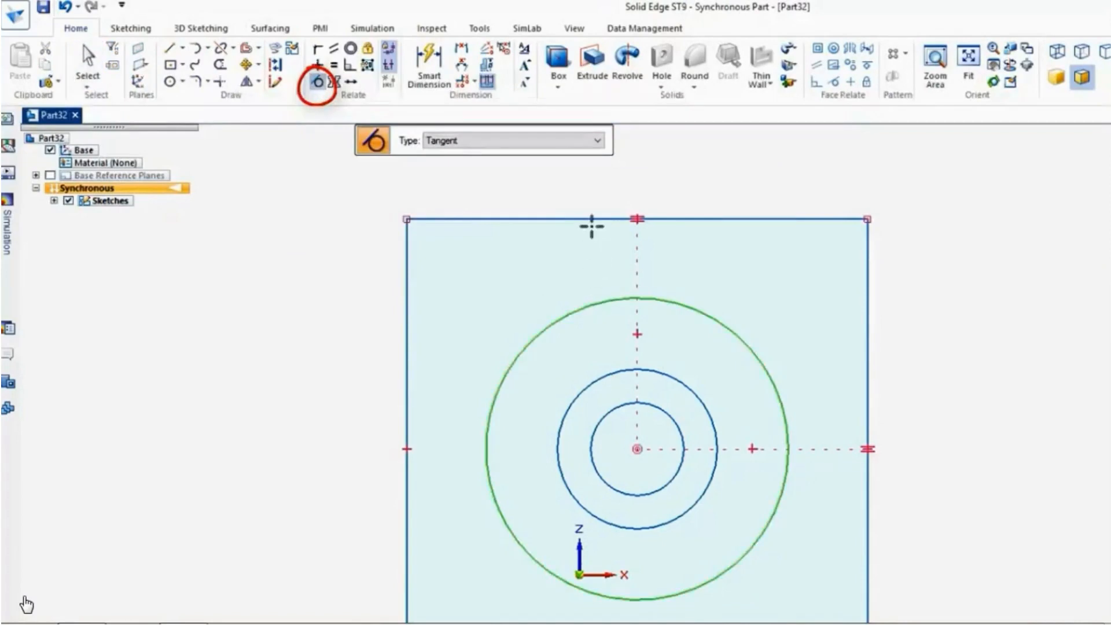
{"action": "left_click", "coordinate": [591, 220]}
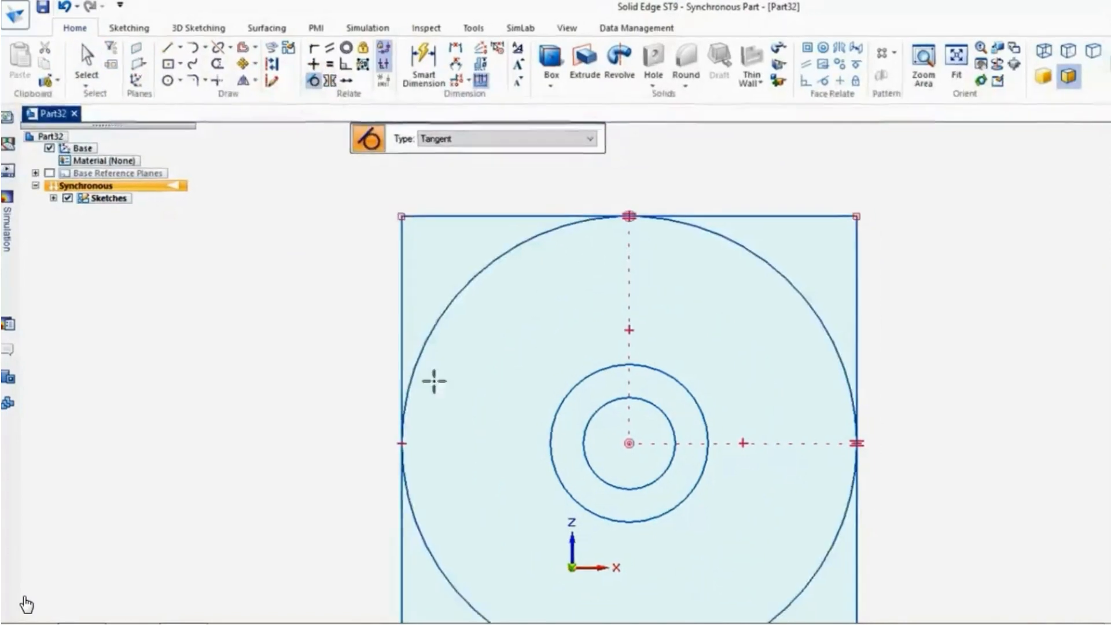